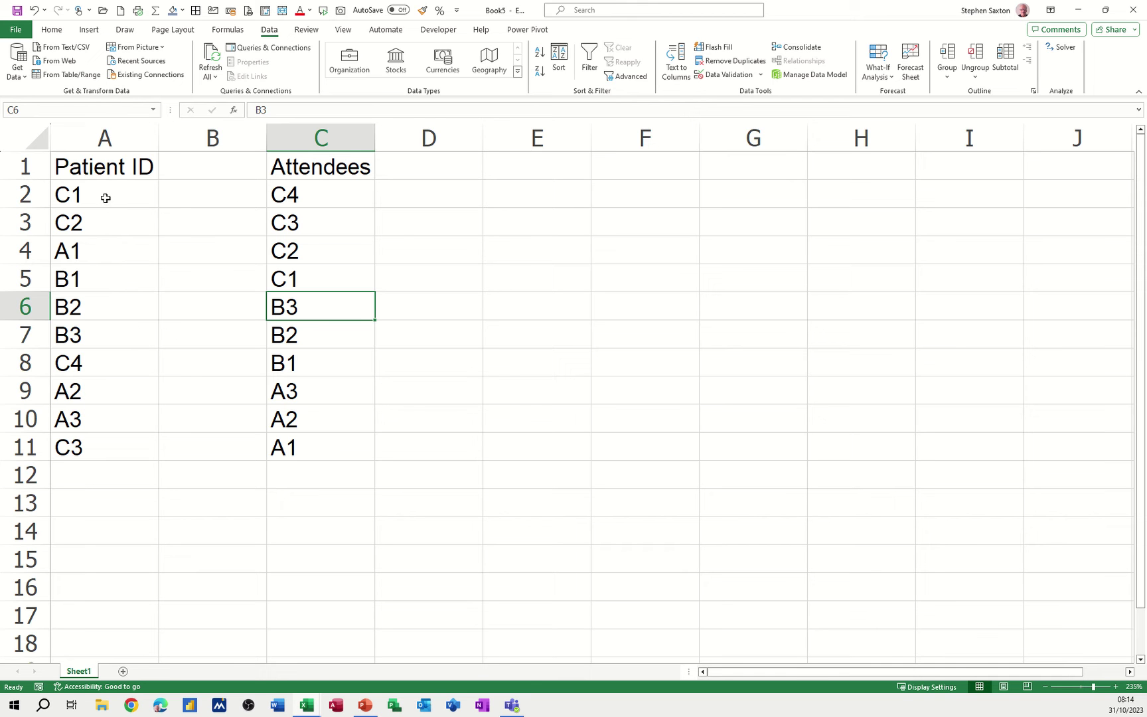
Point out the Patient ID and Attendees lists and how row 2 lines up across them
left_click_drag(102, 192, 104, 251)
left_click_drag(105, 297, 97, 445)
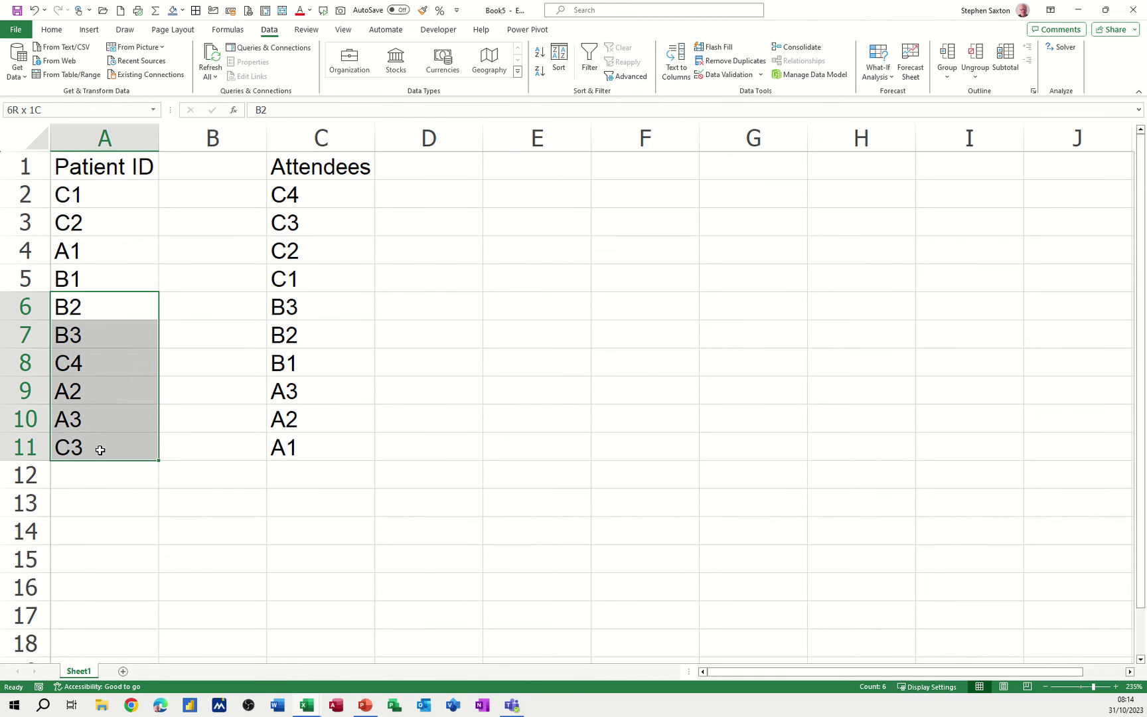
left_click_drag(307, 190, 315, 448)
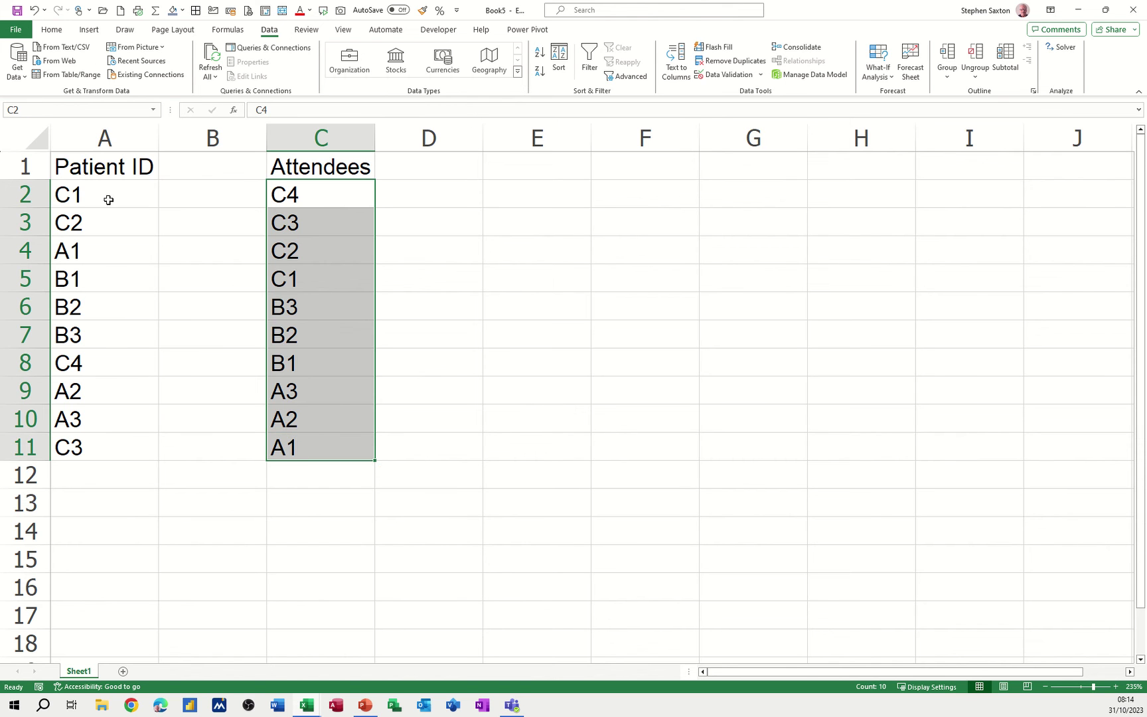
left_click_drag(110, 197, 285, 194)
left_click(286, 194)
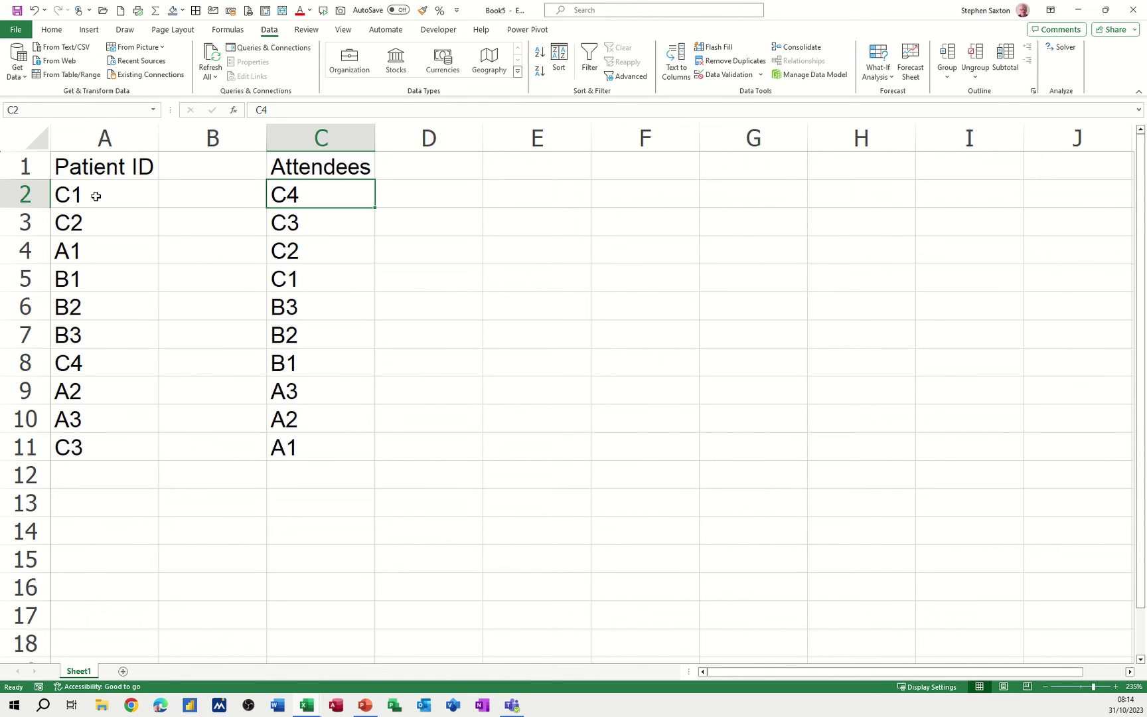
left_click(96, 193)
left_click_drag(205, 197, 305, 199)
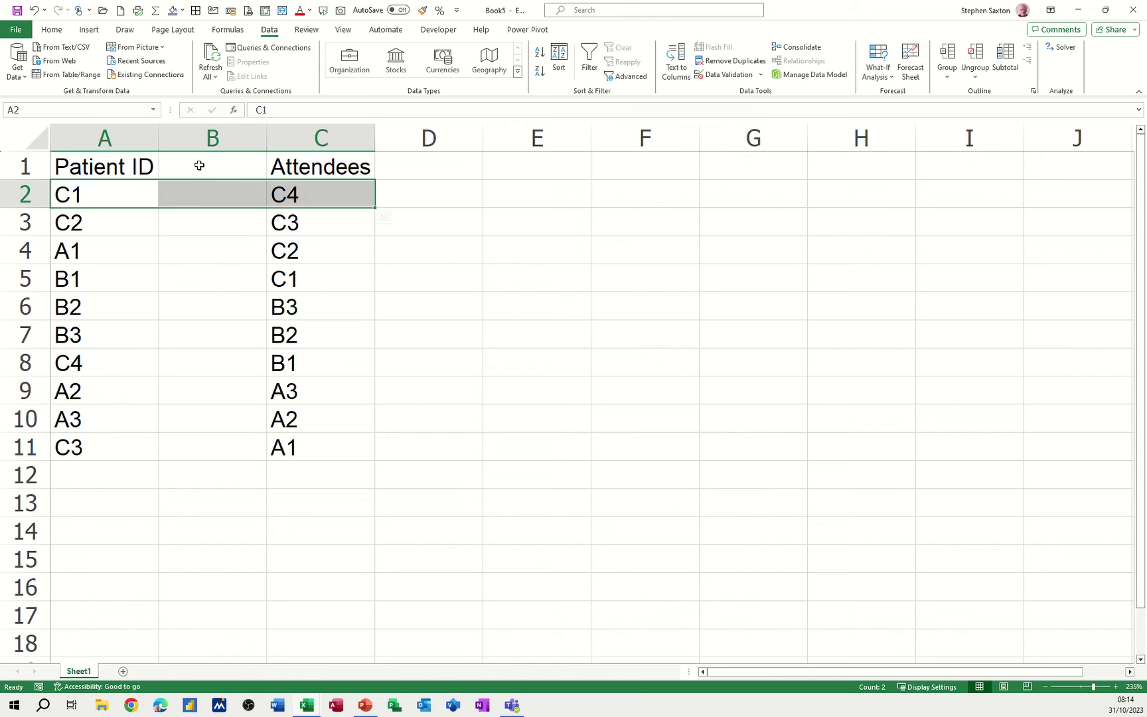
Enter the heading Order in B1 above the empty column B
left_click(199, 165)
type("O")
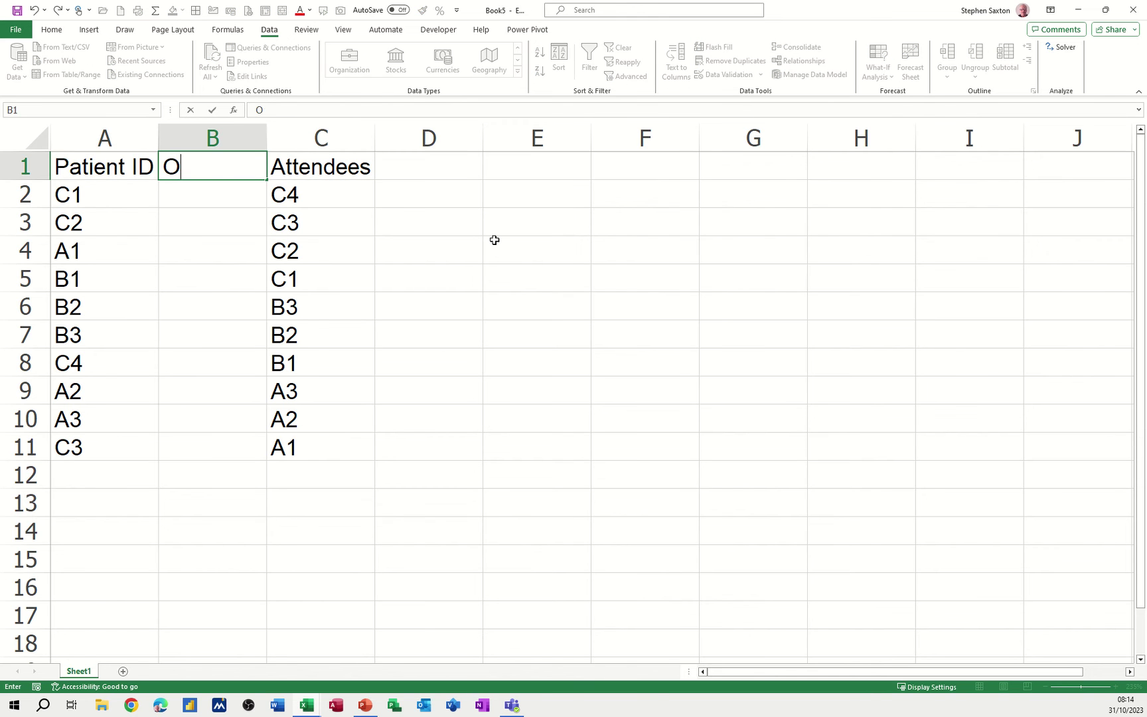
type("rder")
left_click(206, 197)
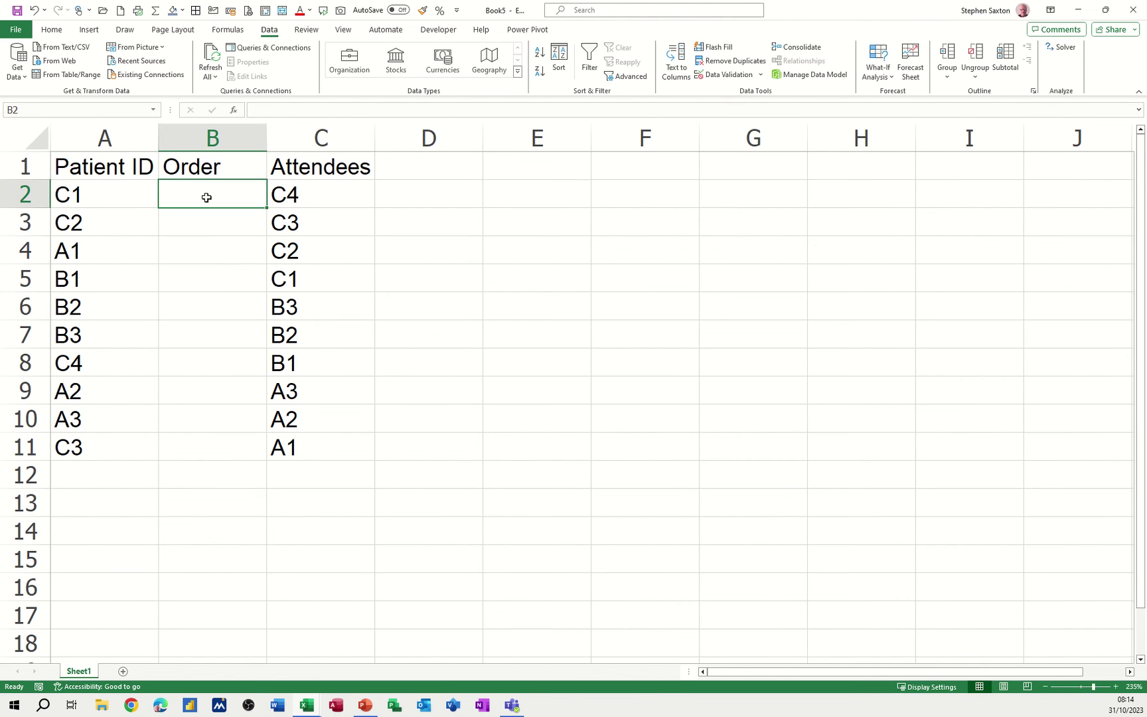
Name the Attendees range C2:C11 'attend' through the Name Box, then go to B2
left_click_drag(288, 191, 291, 440)
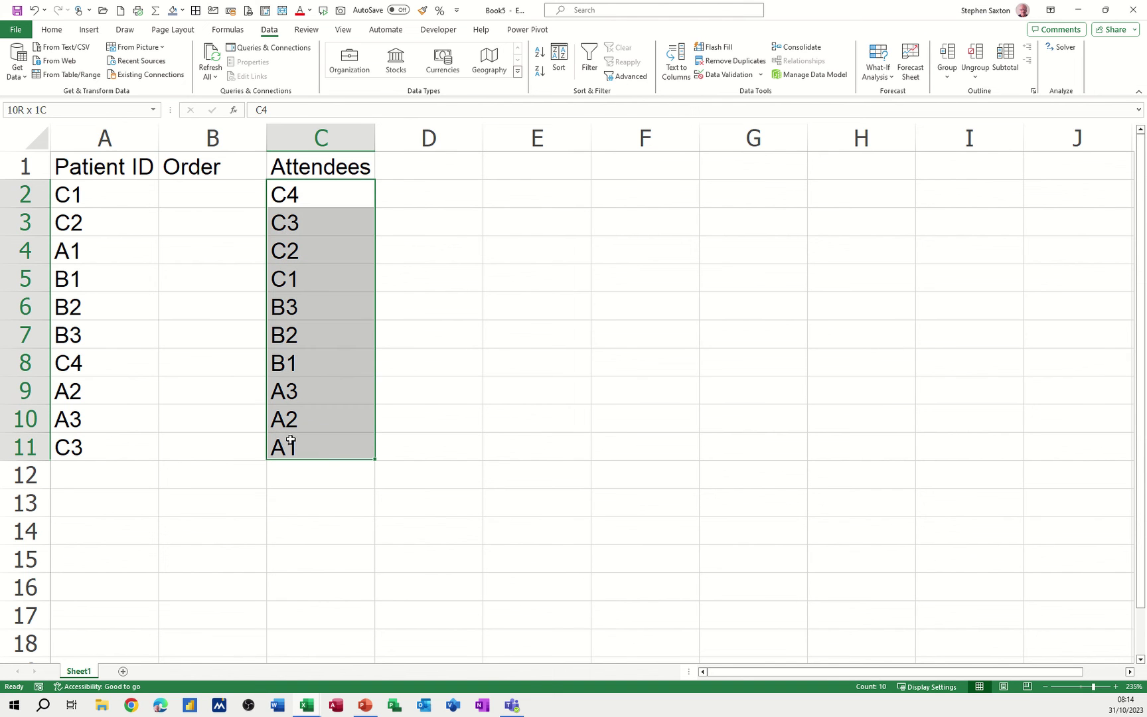
left_click(61, 115)
type("attend")
key("Return")
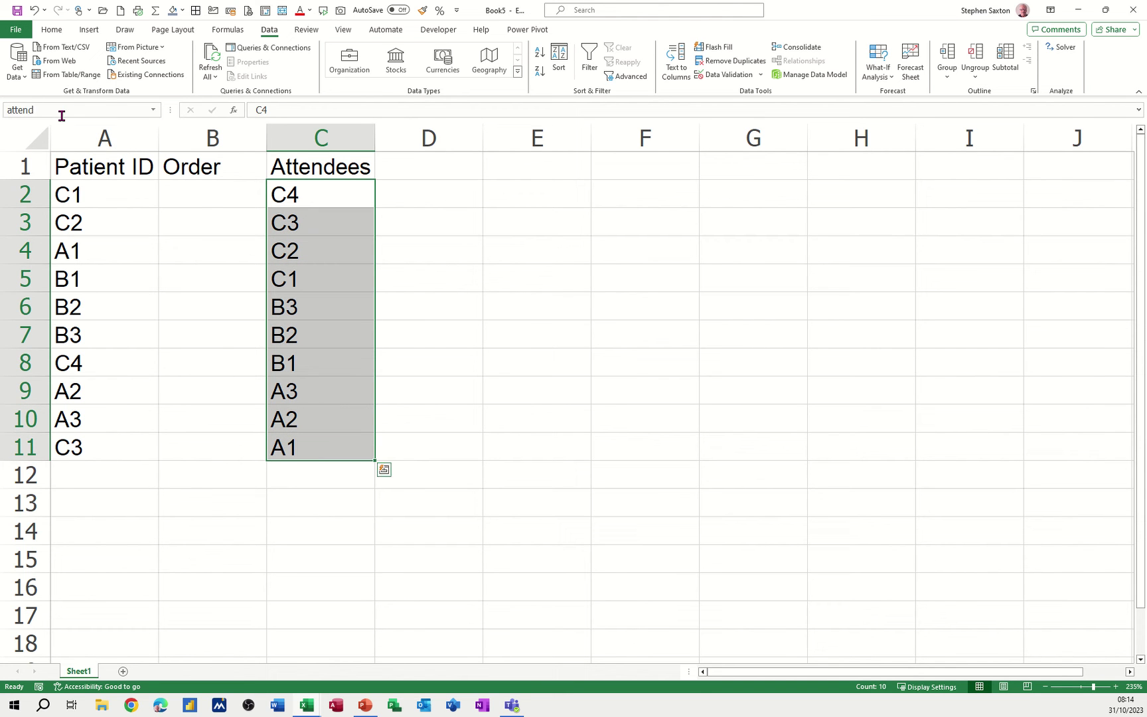
left_click(199, 193)
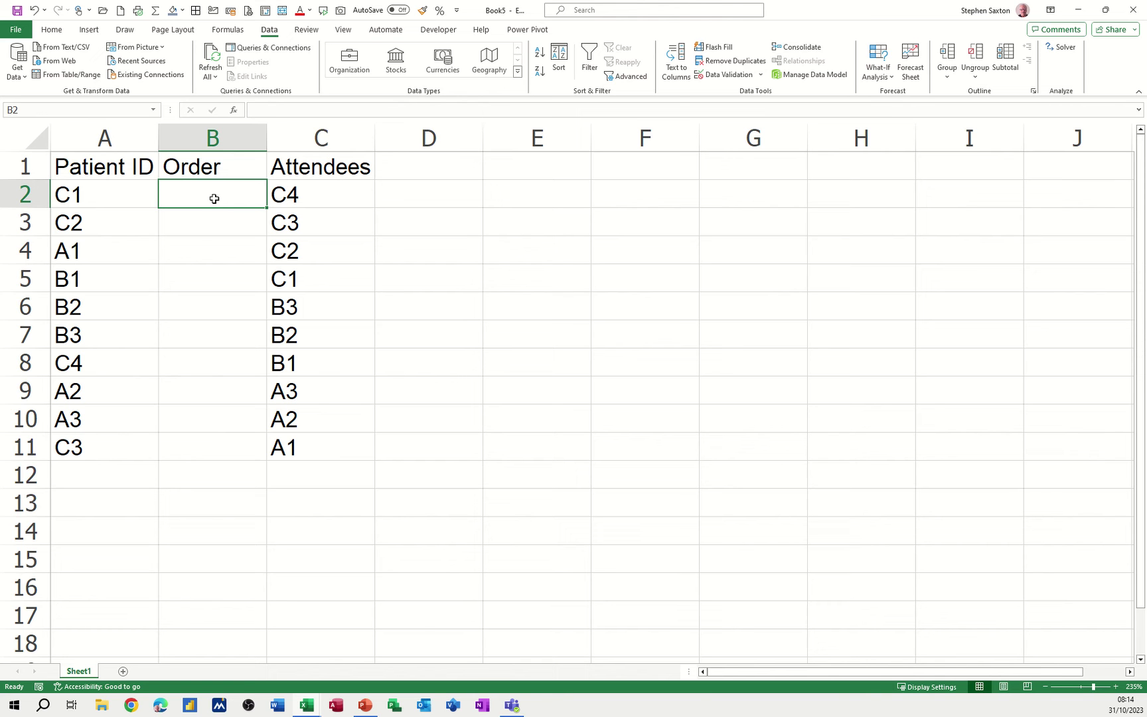
Enter =MATCH(A2,attend,0) in B2, which returns 4 for patient C1
type("=match")
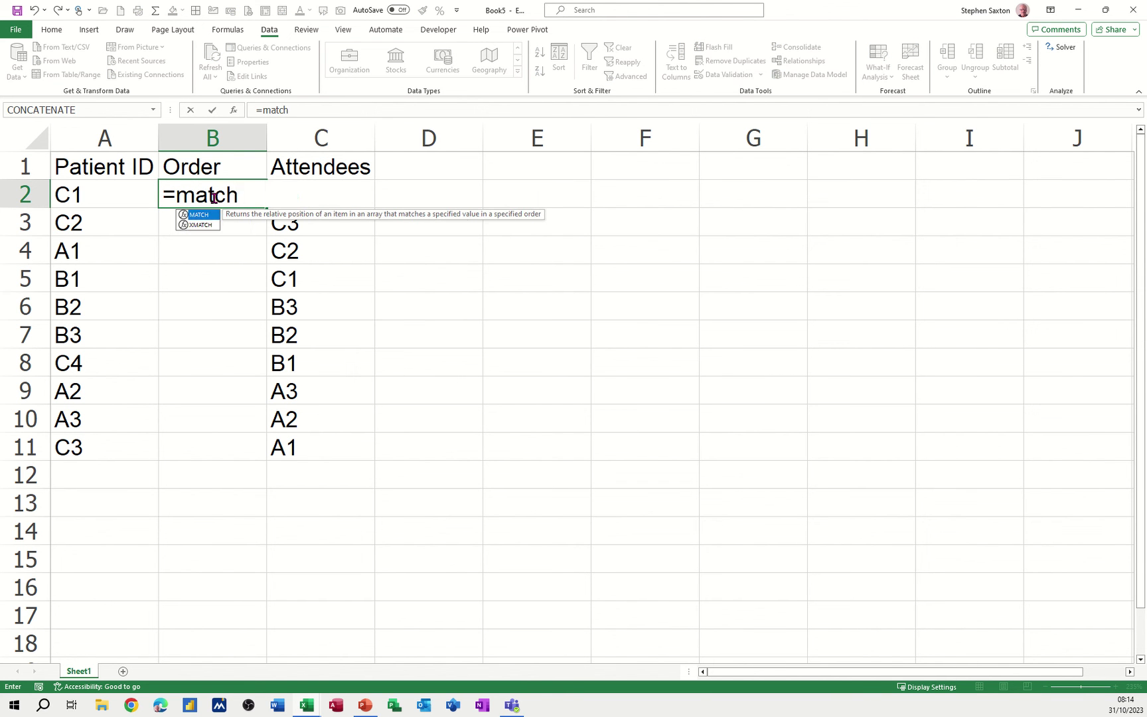
key("Tab")
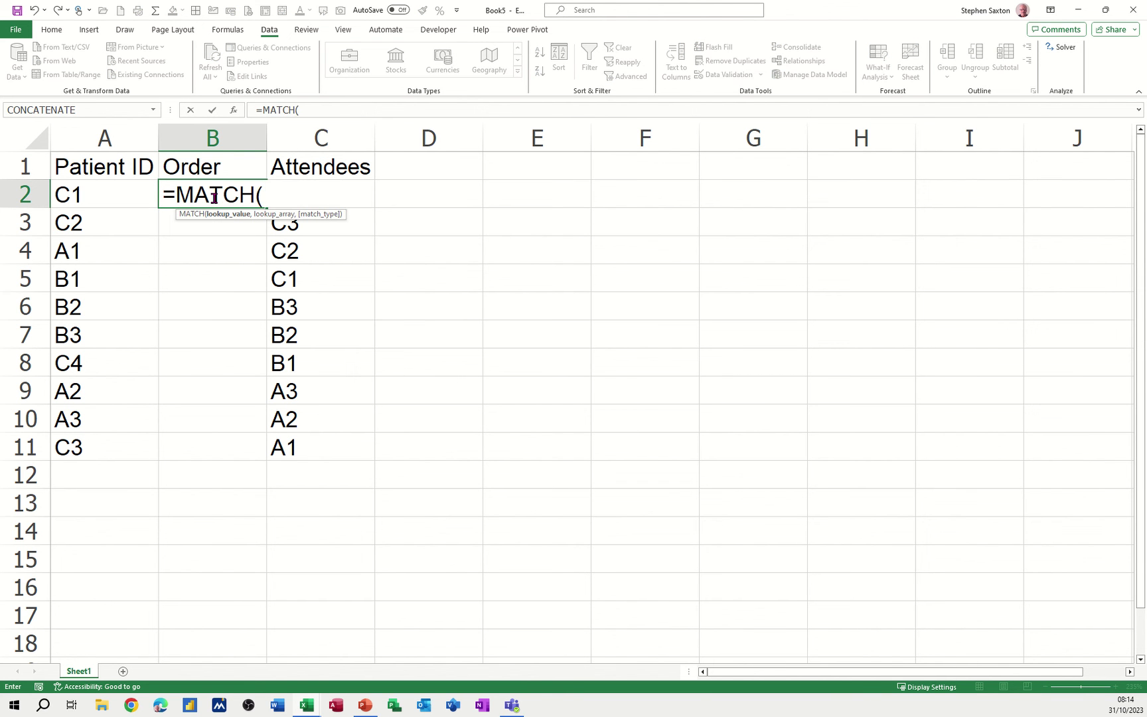
left_click(79, 195)
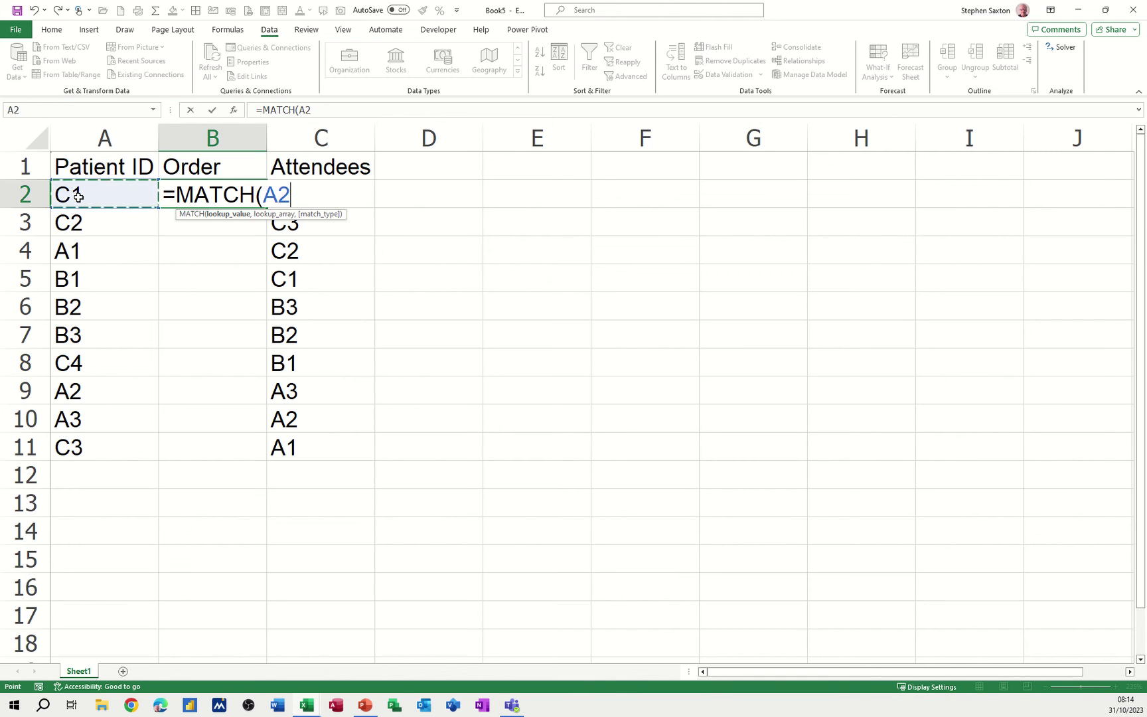
type(",attend")
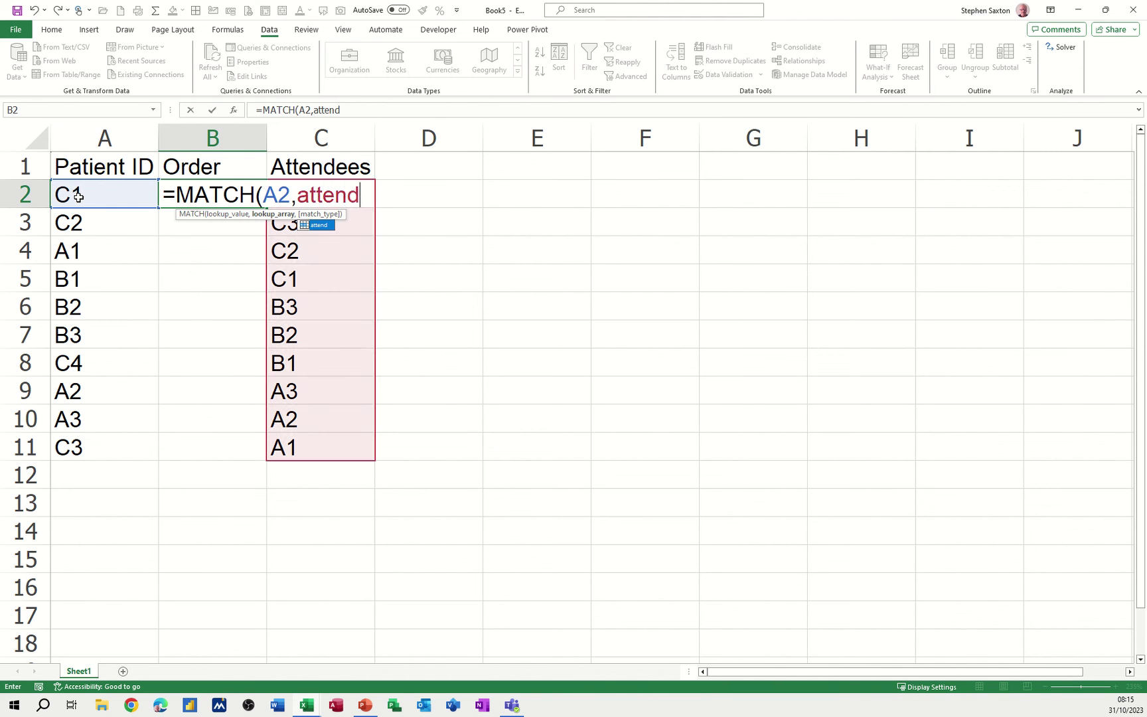
type(",0")
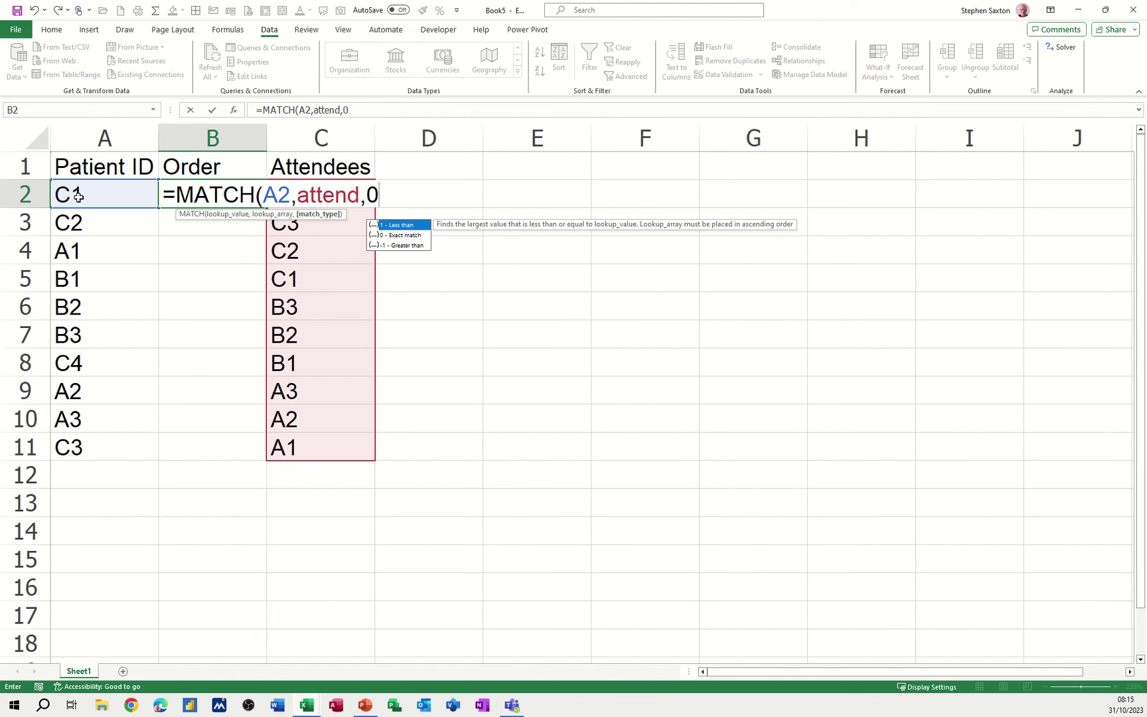
type(")")
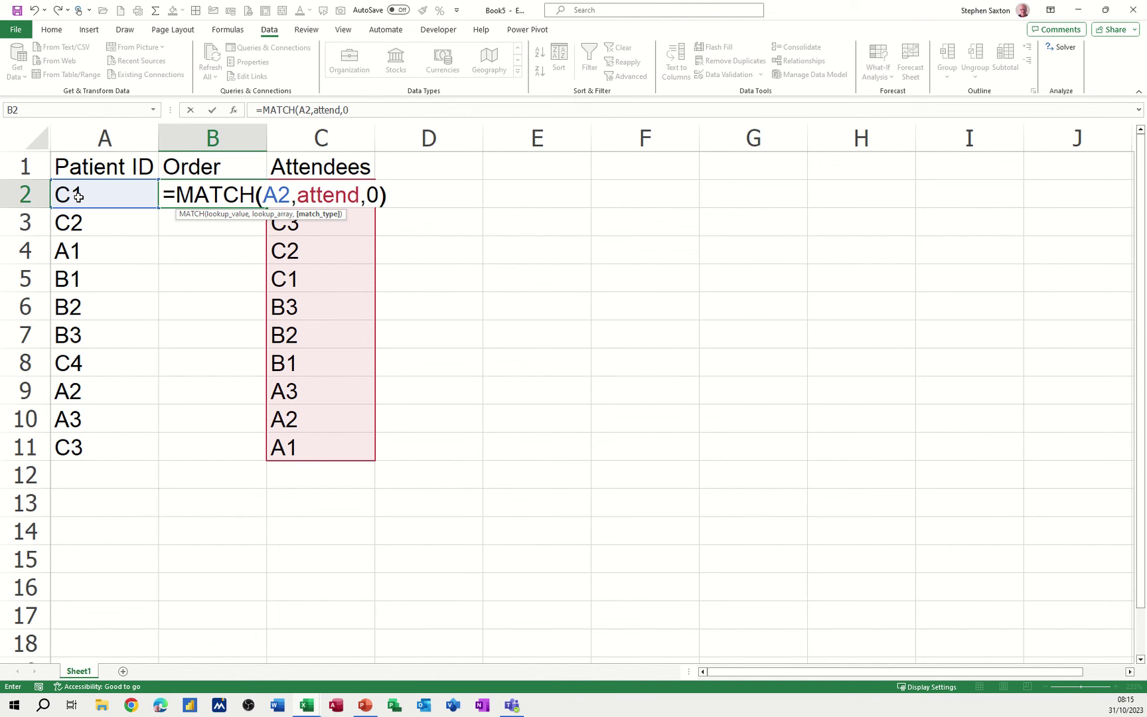
left_click(212, 110)
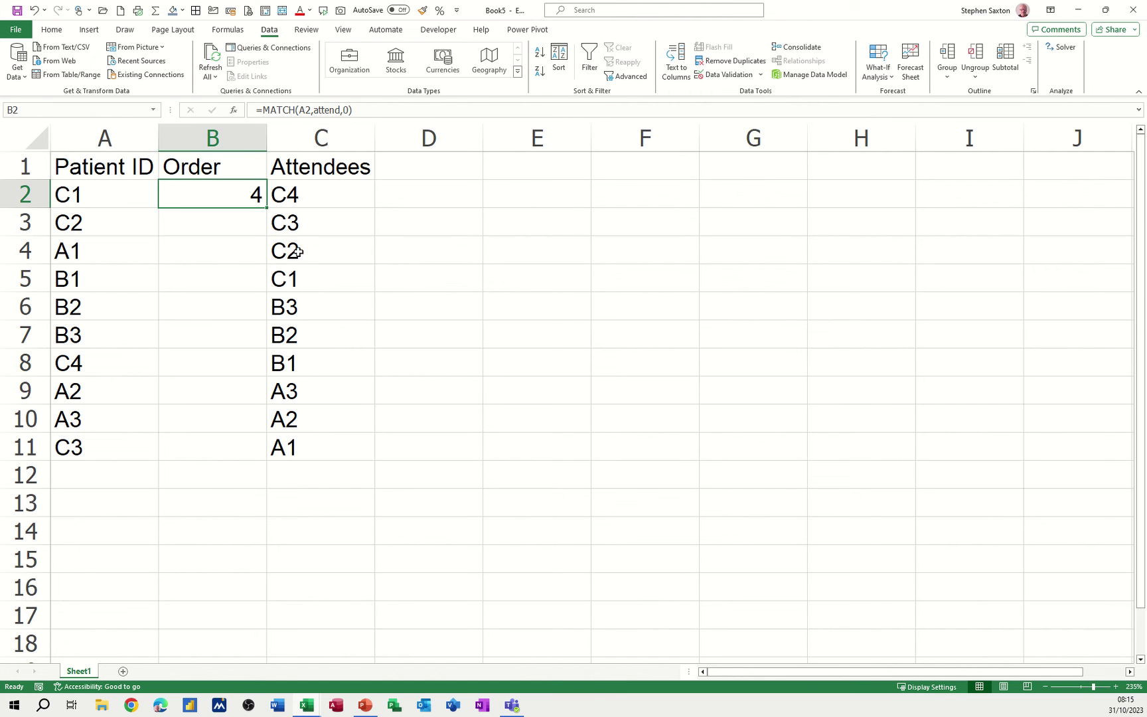
Fill the B2 MATCH formula down to B11, then select the Patient ID and Order data A1:B11
double_click(268, 207)
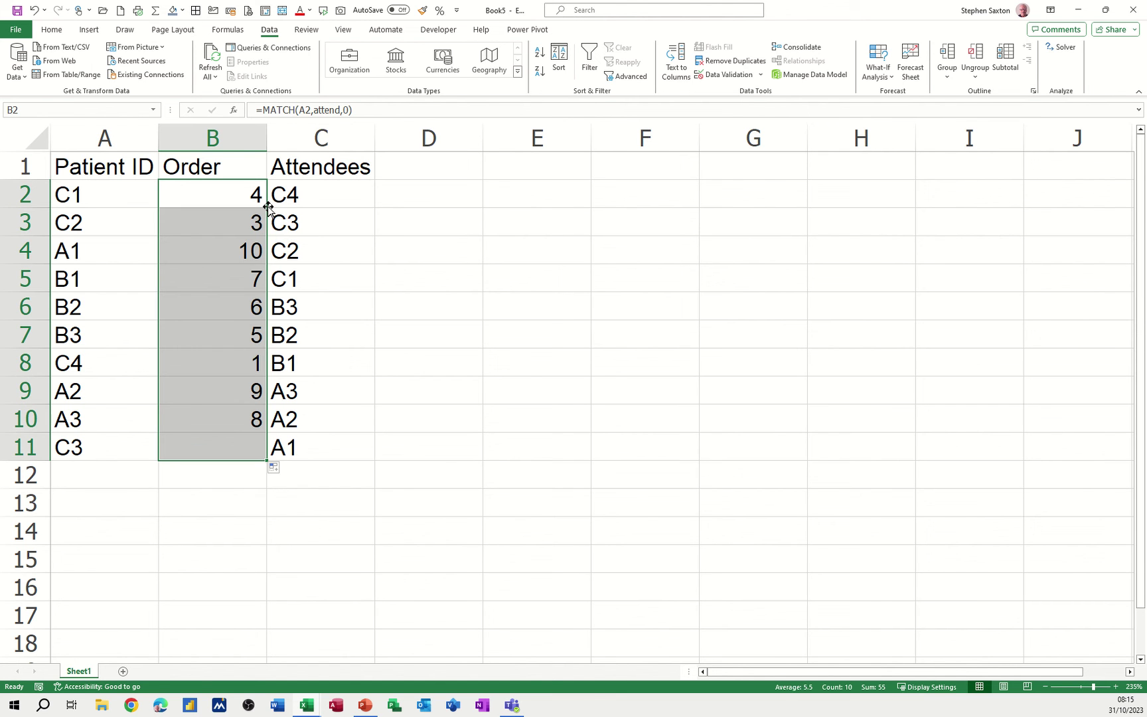
left_click(210, 223)
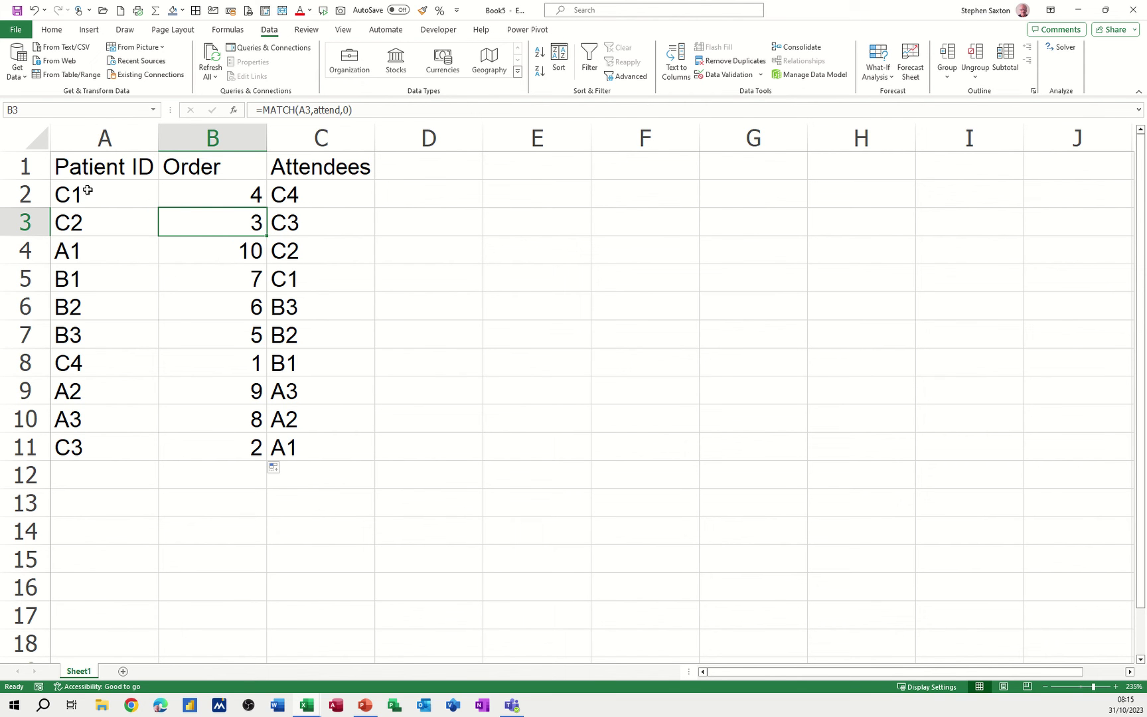
left_click_drag(75, 166, 199, 442)
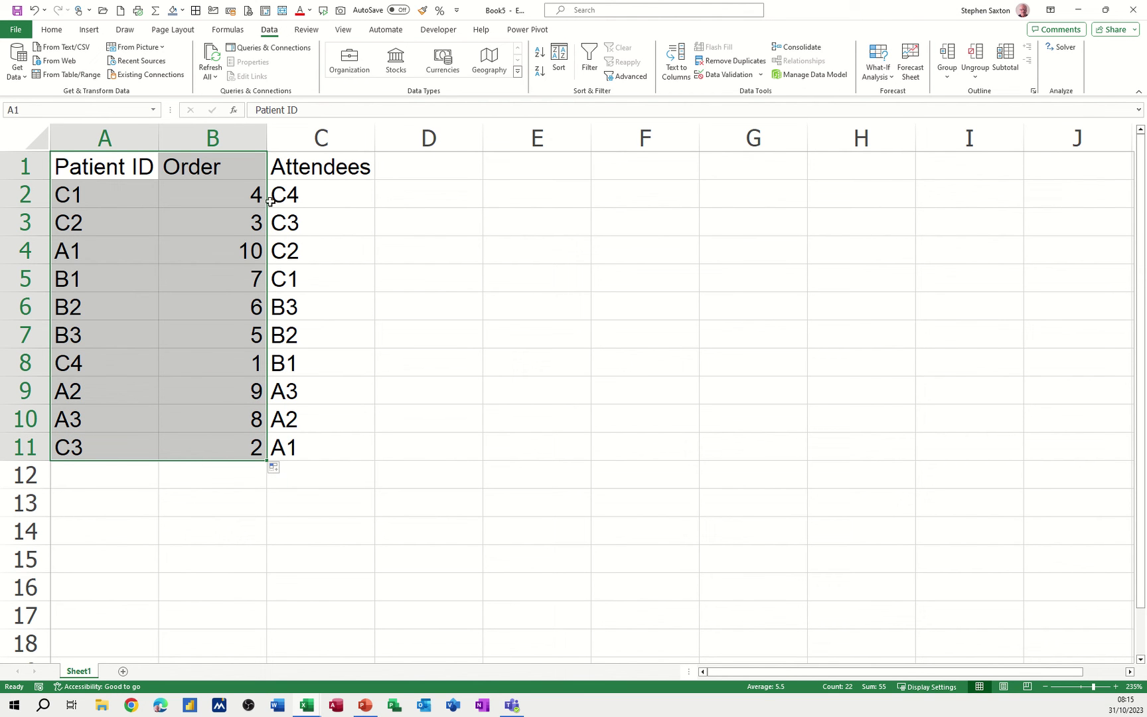
Sort the Patient ID rows by the Order column, smallest to largest
left_click(561, 56)
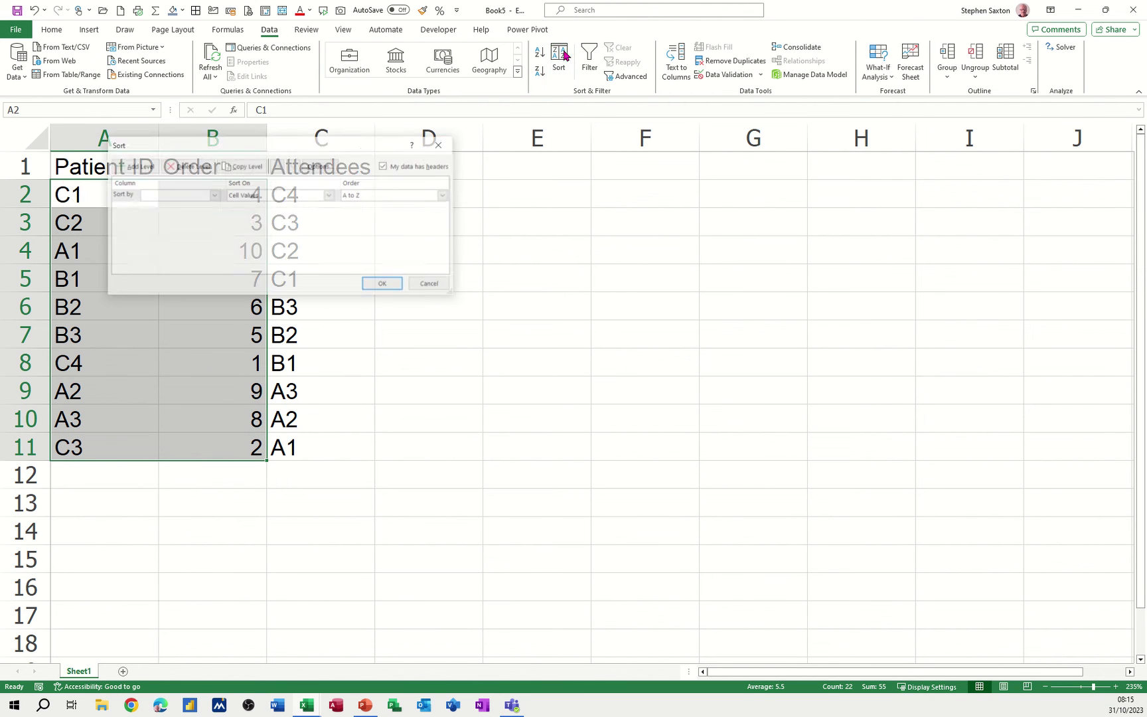
left_click(211, 195)
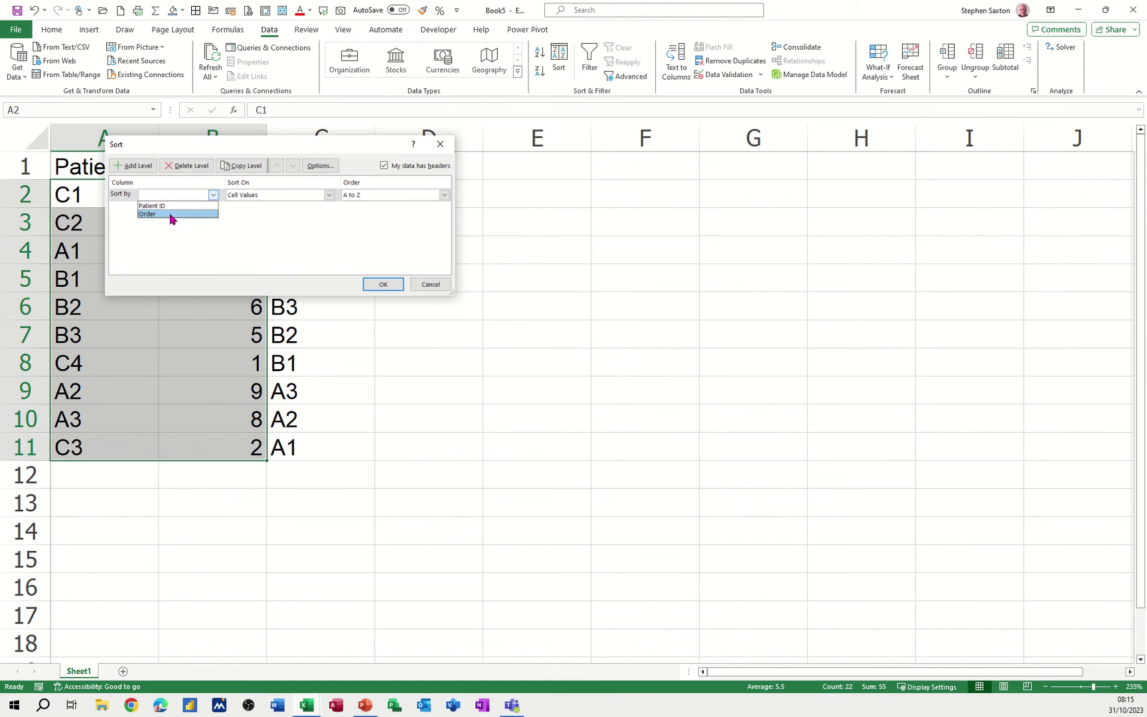
left_click(169, 215)
left_click_drag(260, 151, 536, 149)
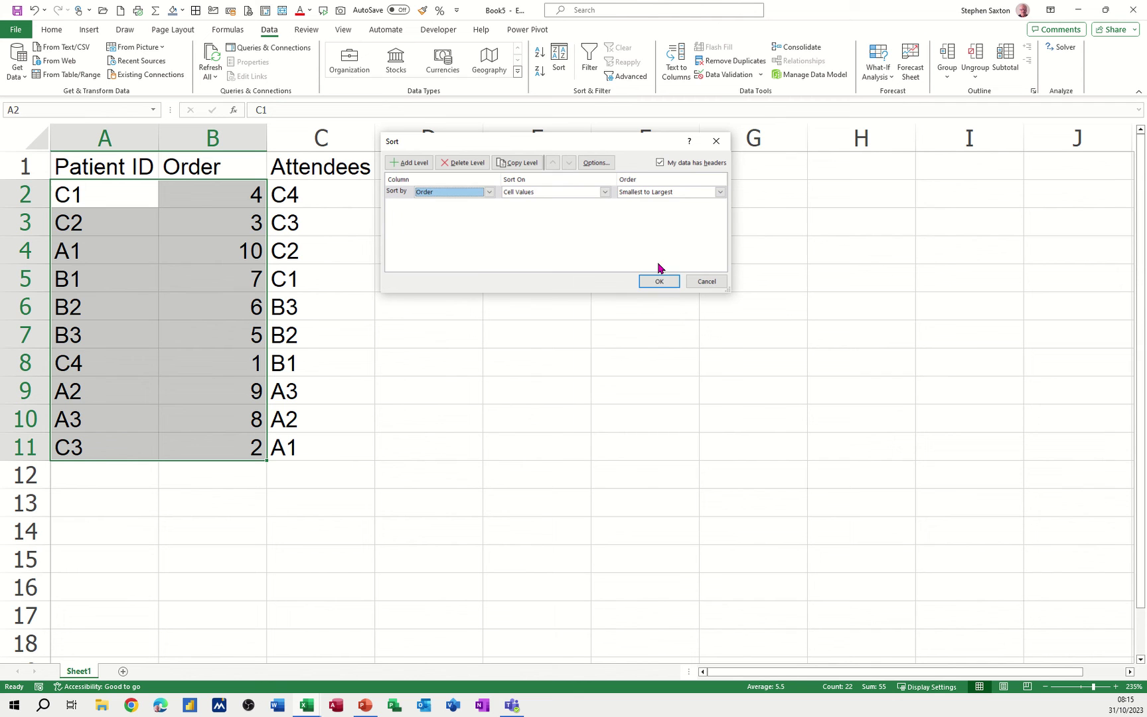
left_click(658, 284)
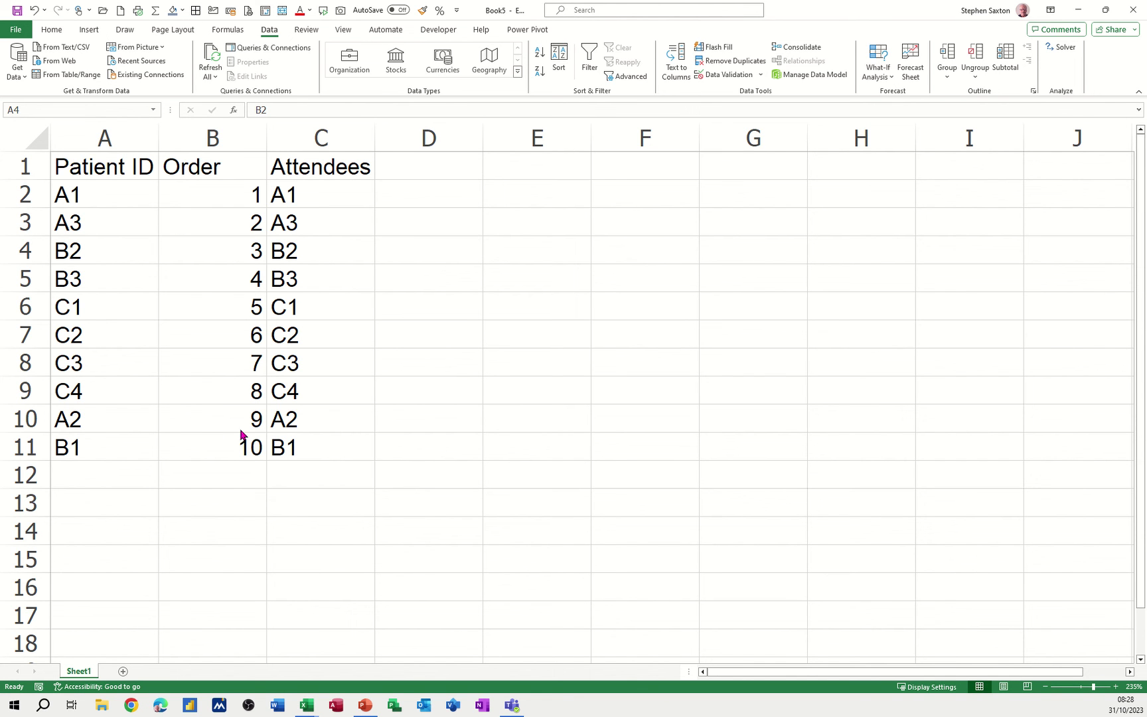
Clear attendee C1 from C6 so its Order turns to #N/A
left_click(299, 306)
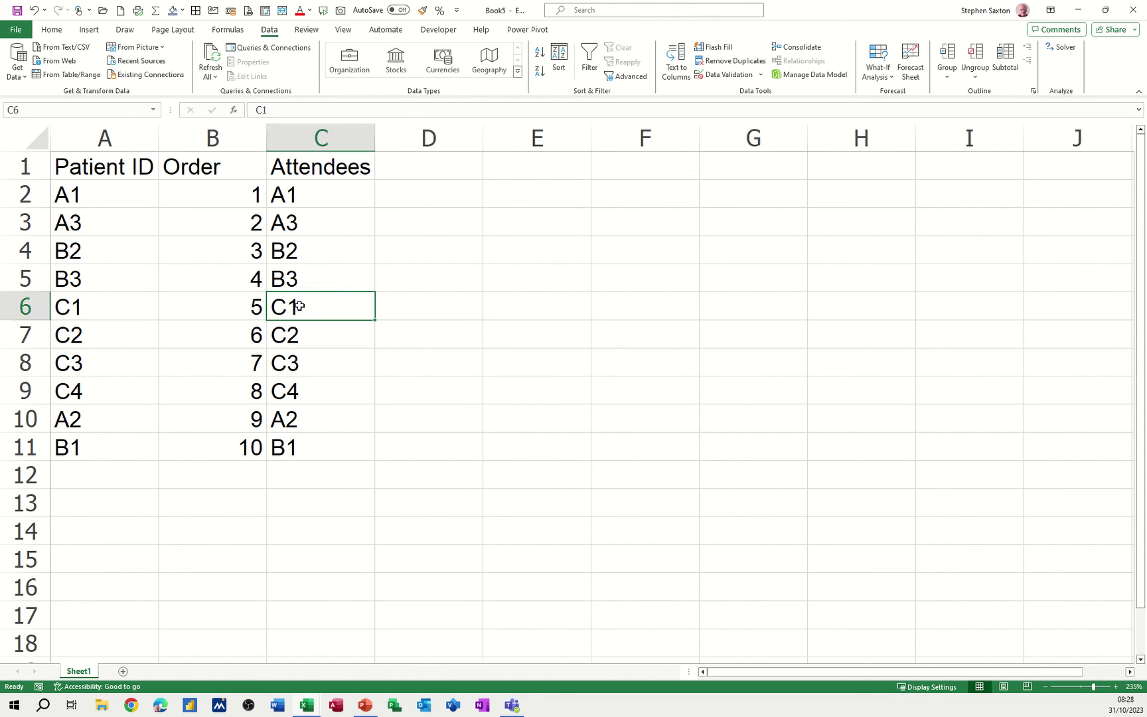
key("Delete")
left_click(292, 390)
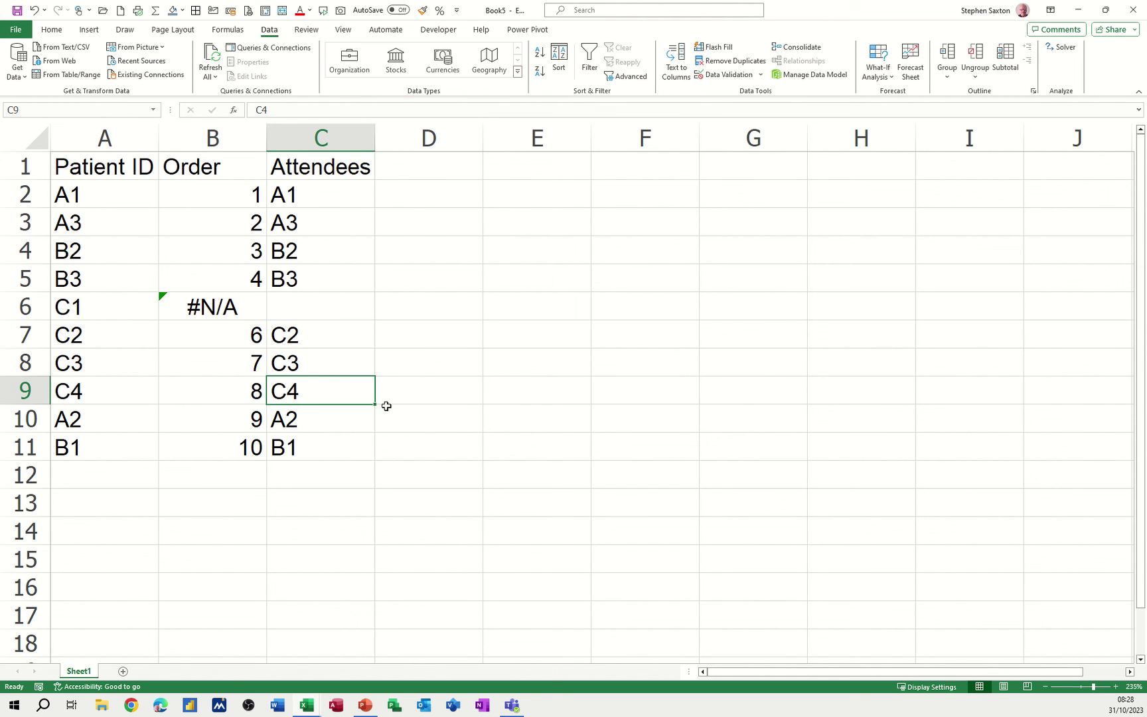
Clear C4 from C9 and sort only the Attendees column alphabetically with 'Continue with the current selection'
key("Delete")
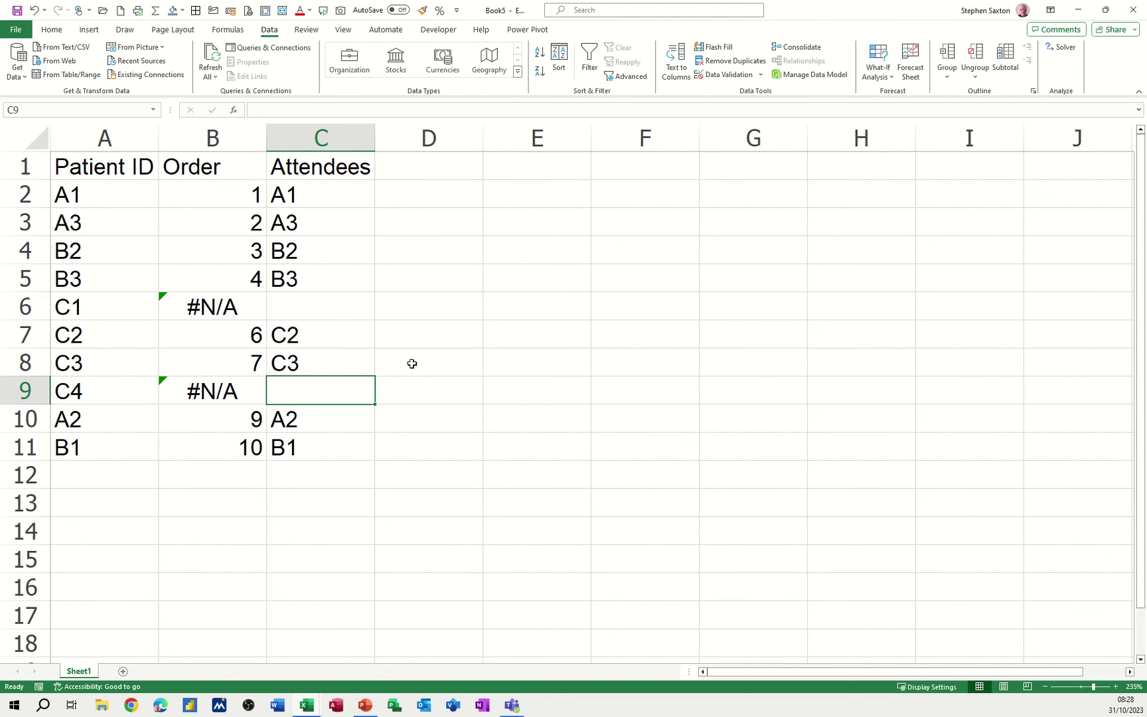
left_click(410, 363)
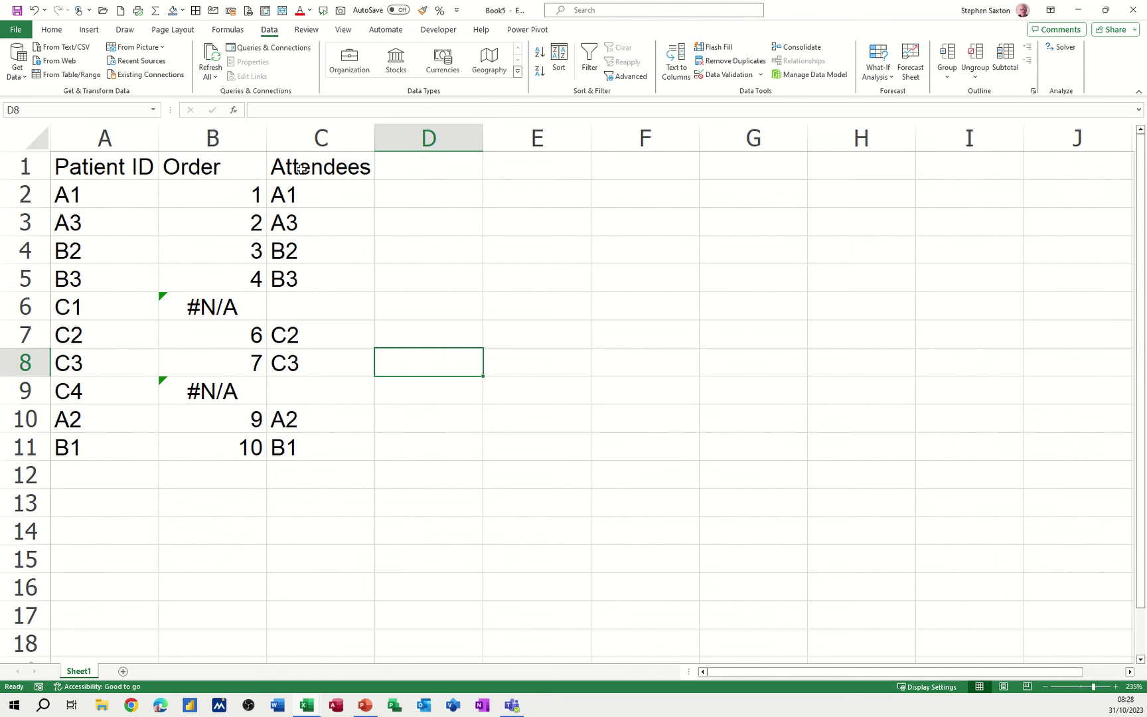
left_click_drag(320, 171, 315, 431)
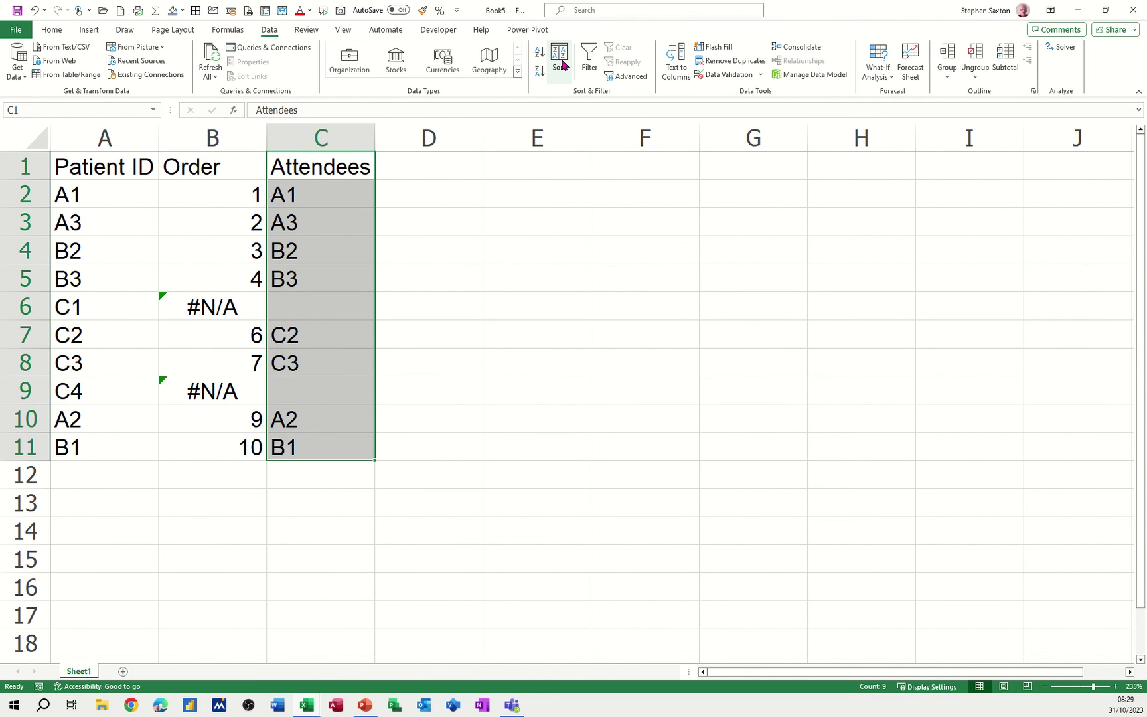
left_click(539, 52)
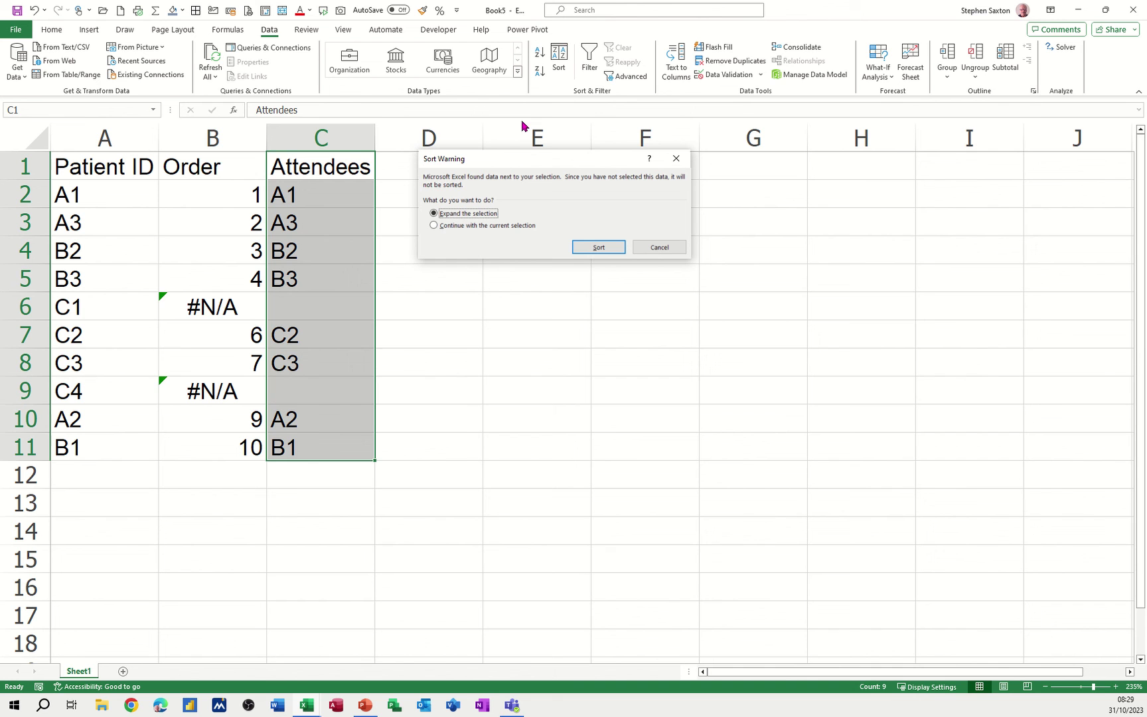
left_click(433, 226)
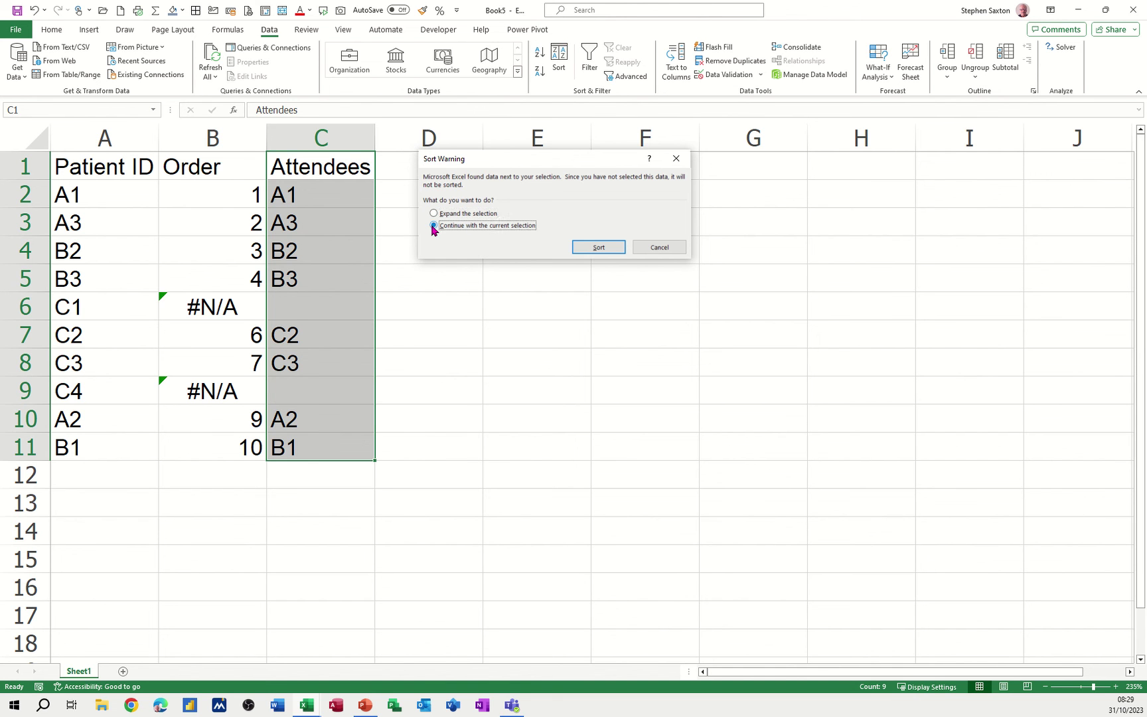
left_click(580, 248)
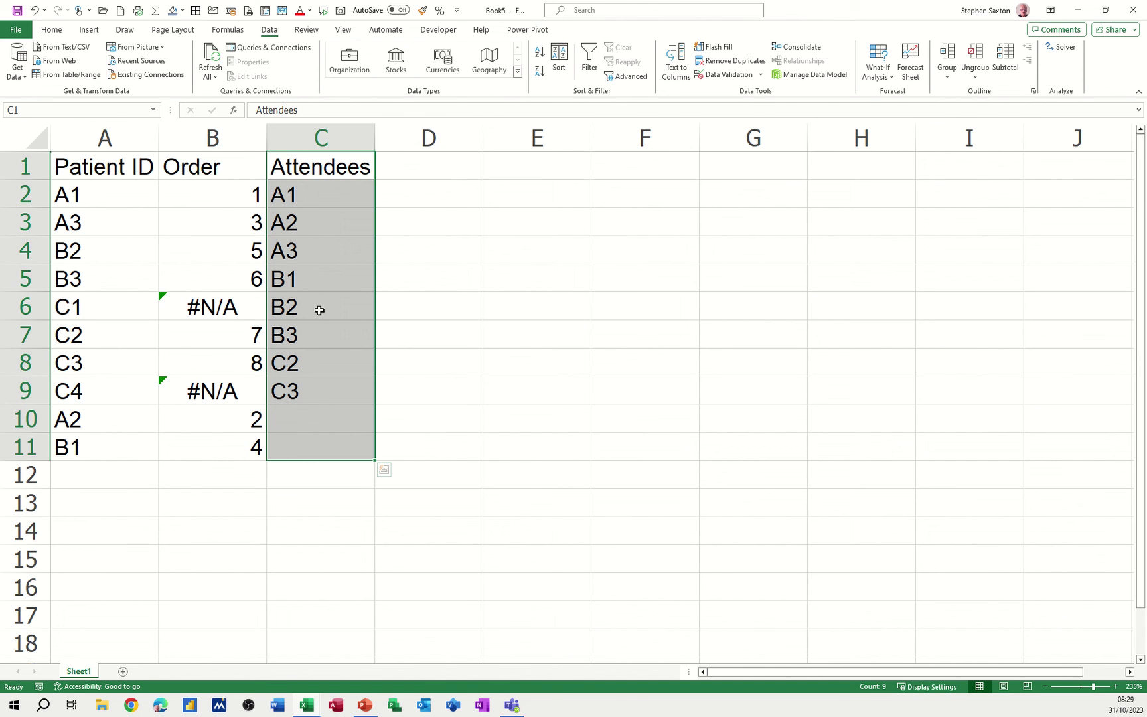
left_click_drag(77, 174, 187, 451)
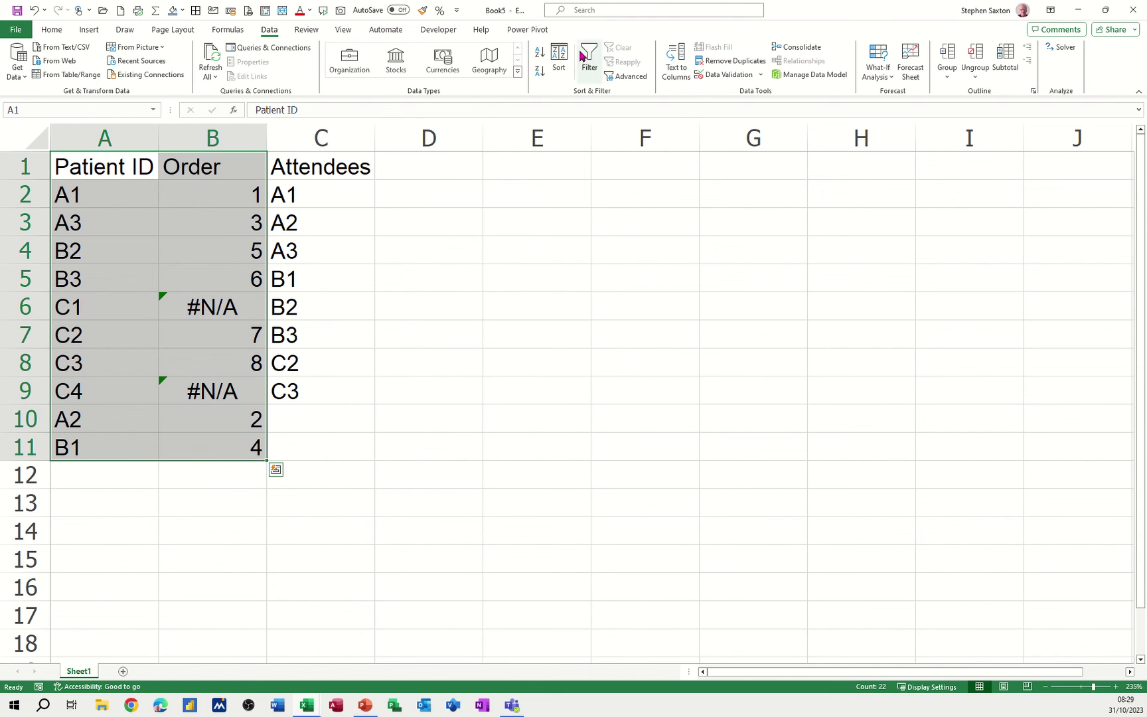
Sort A1:B11 by Order, smallest to largest, pushing the C1 and C4 #N/A rows last
left_click(559, 59)
left_click(488, 190)
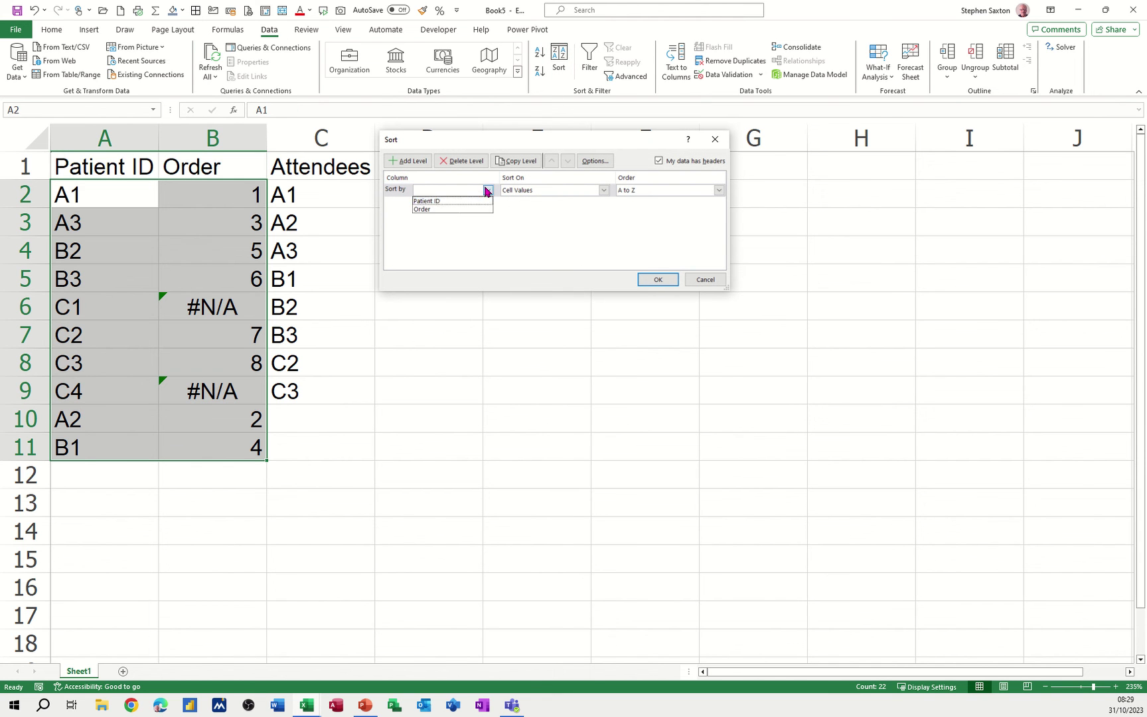
left_click(449, 210)
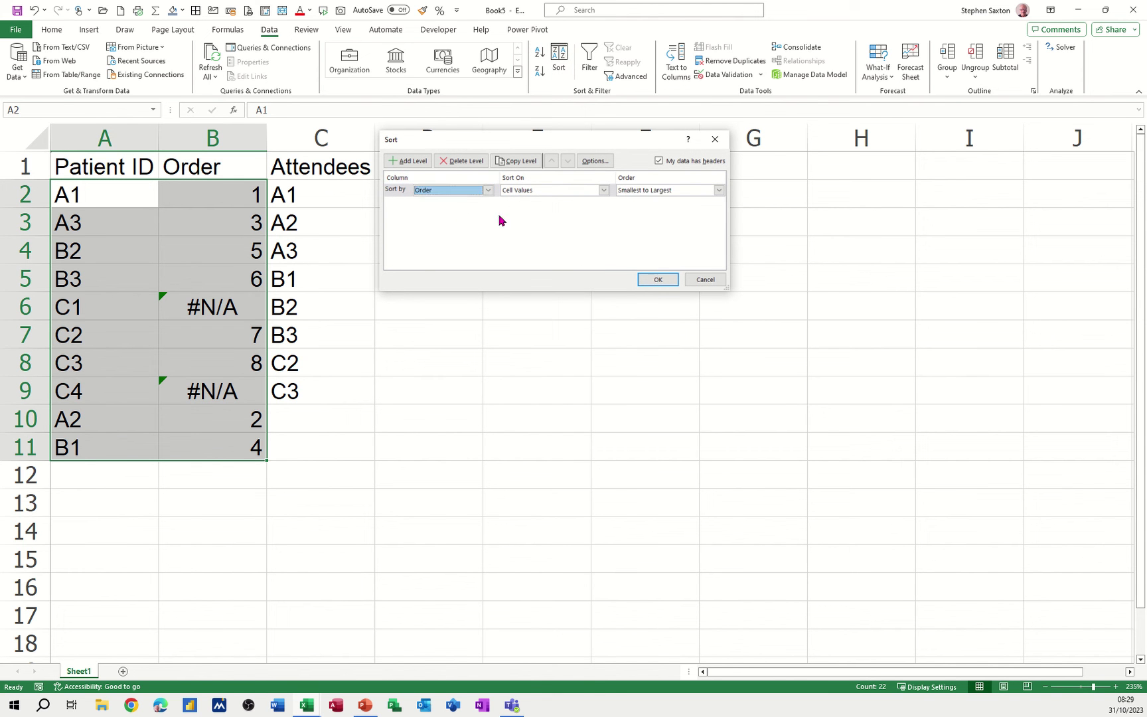
left_click(658, 279)
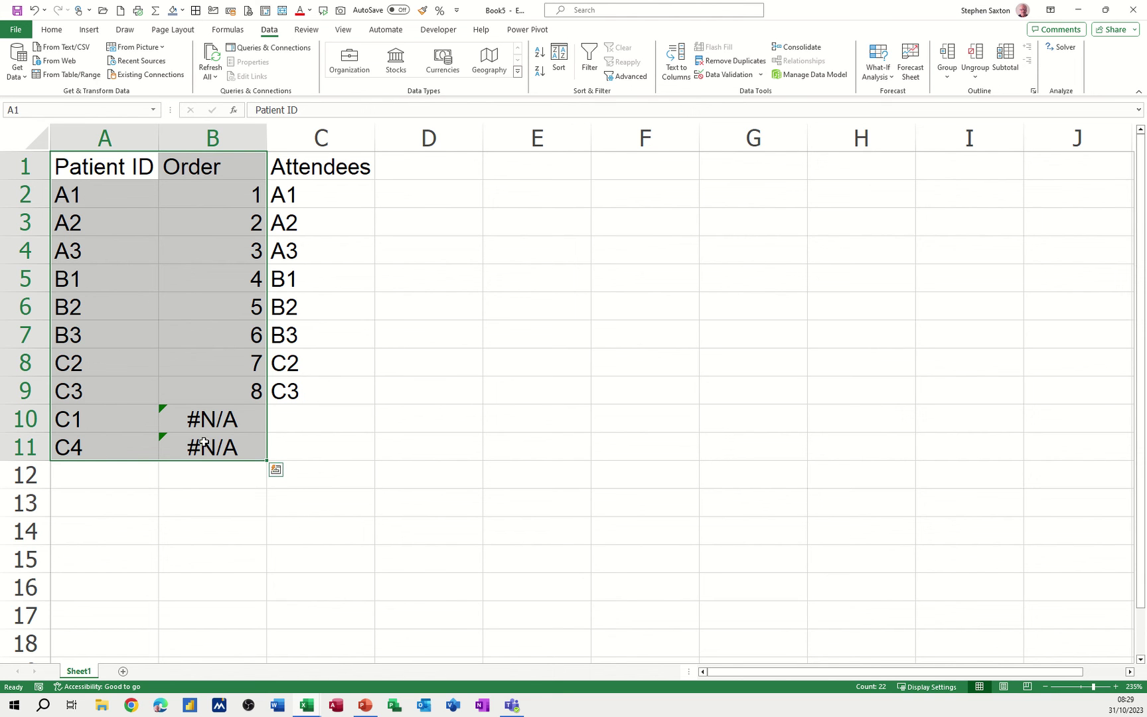
Change B2 to =IFERROR(MATCH(A2,attend,0),"missing"), removing the extra closing bracket
left_click(193, 195)
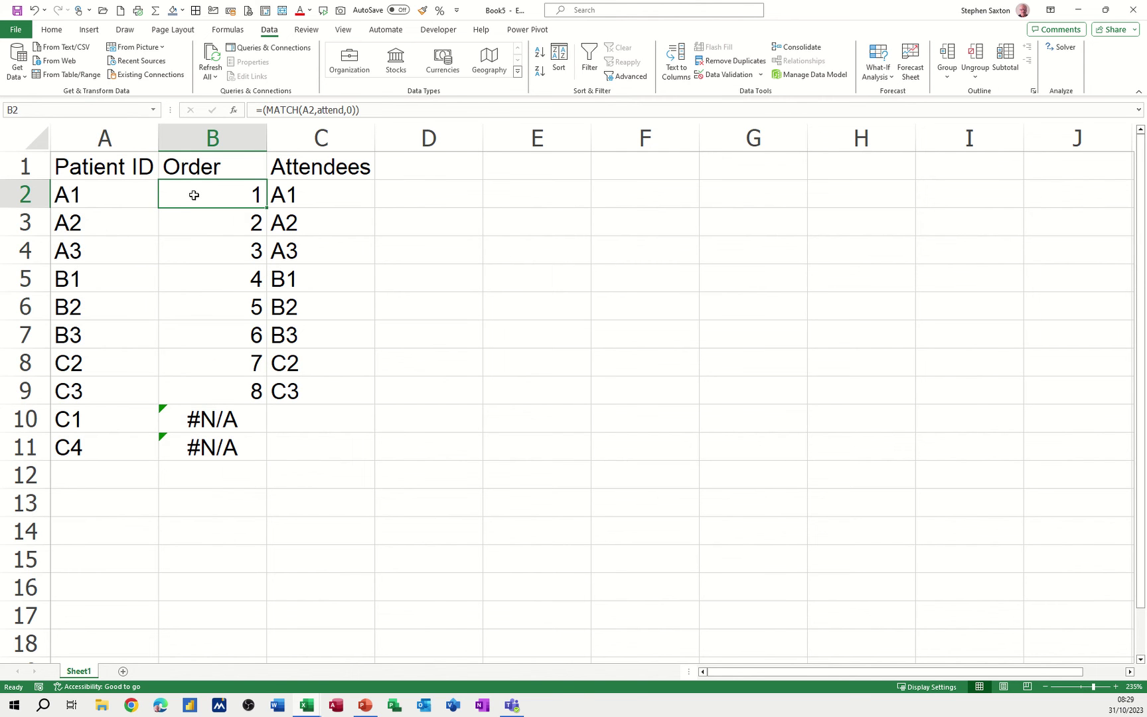
left_click(263, 110)
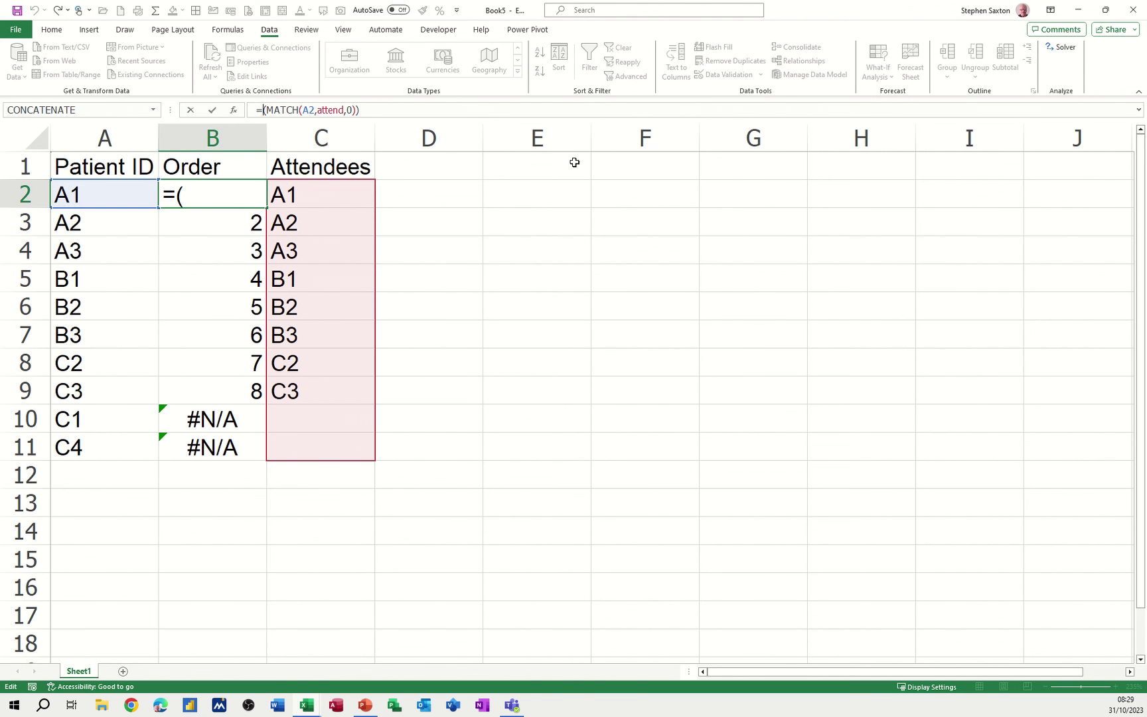
type("iferror")
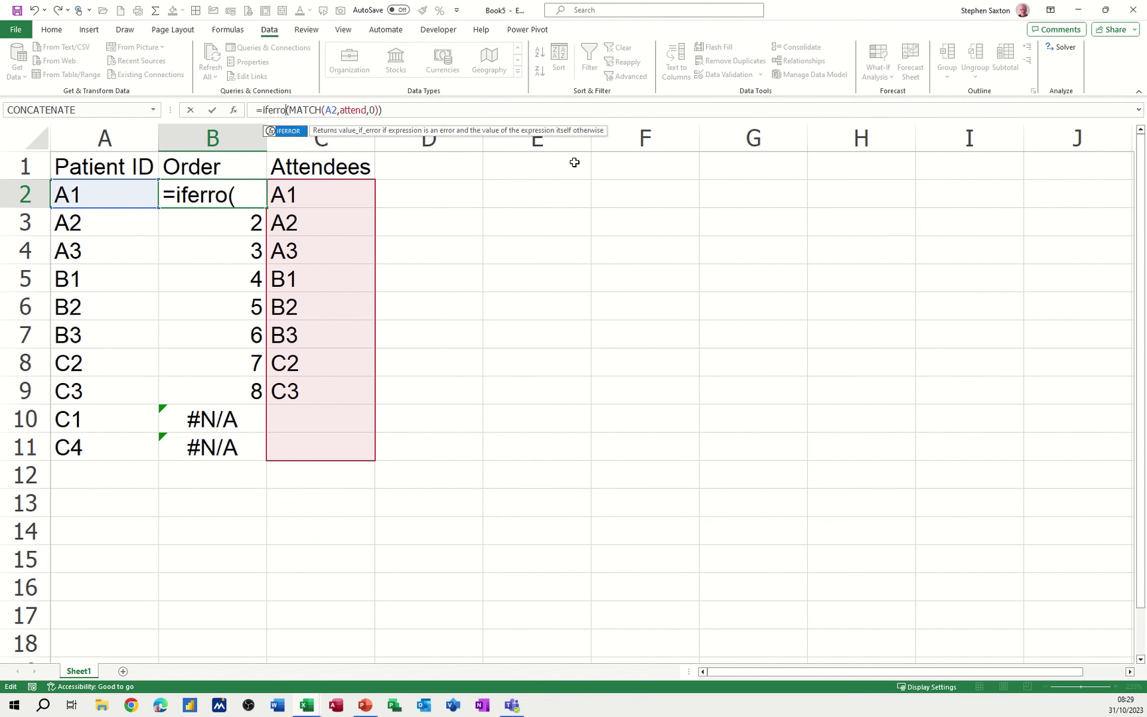
key("Tab")
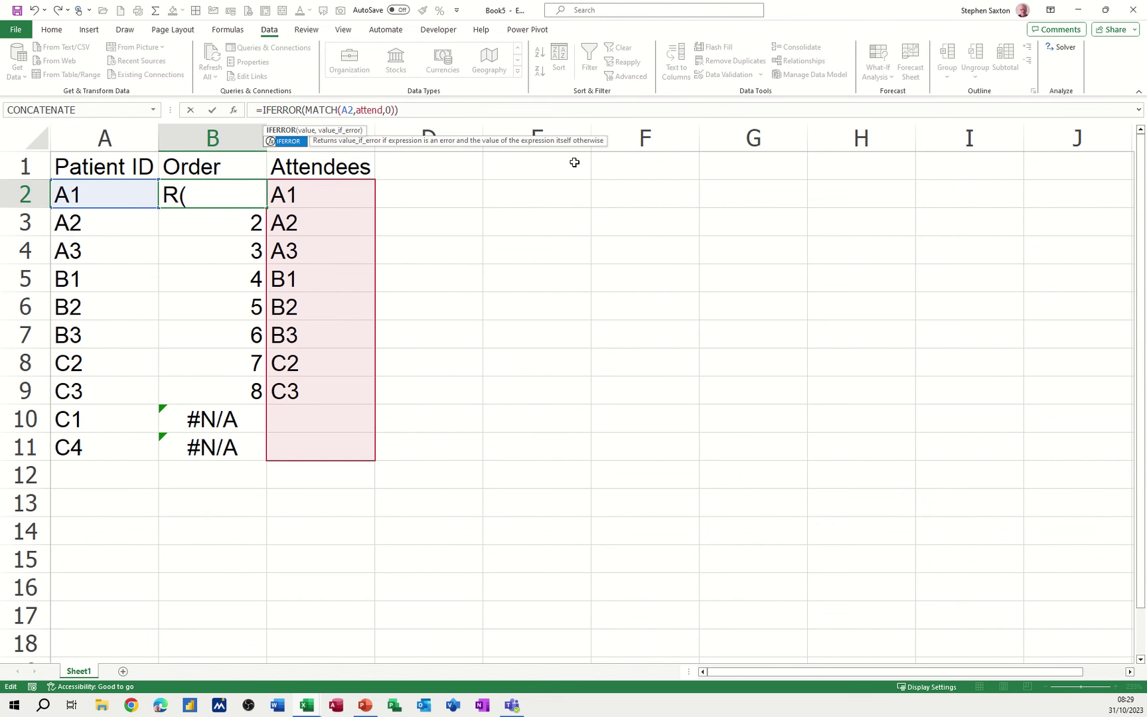
left_click(426, 115)
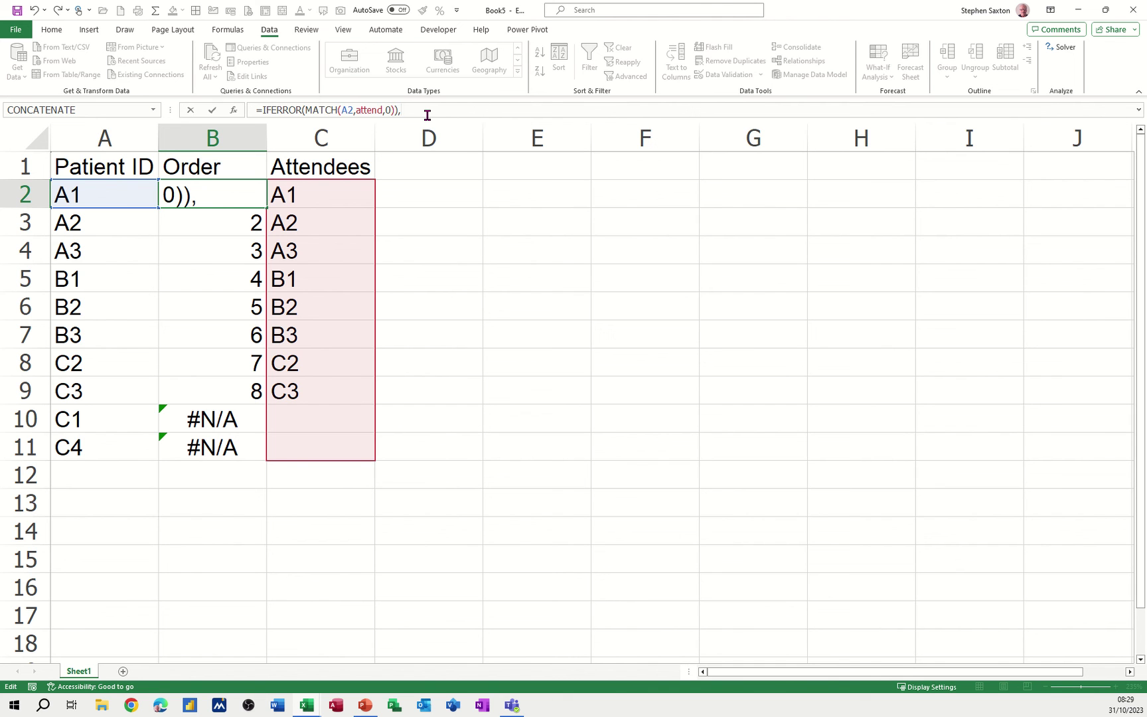
type(",\"missing")
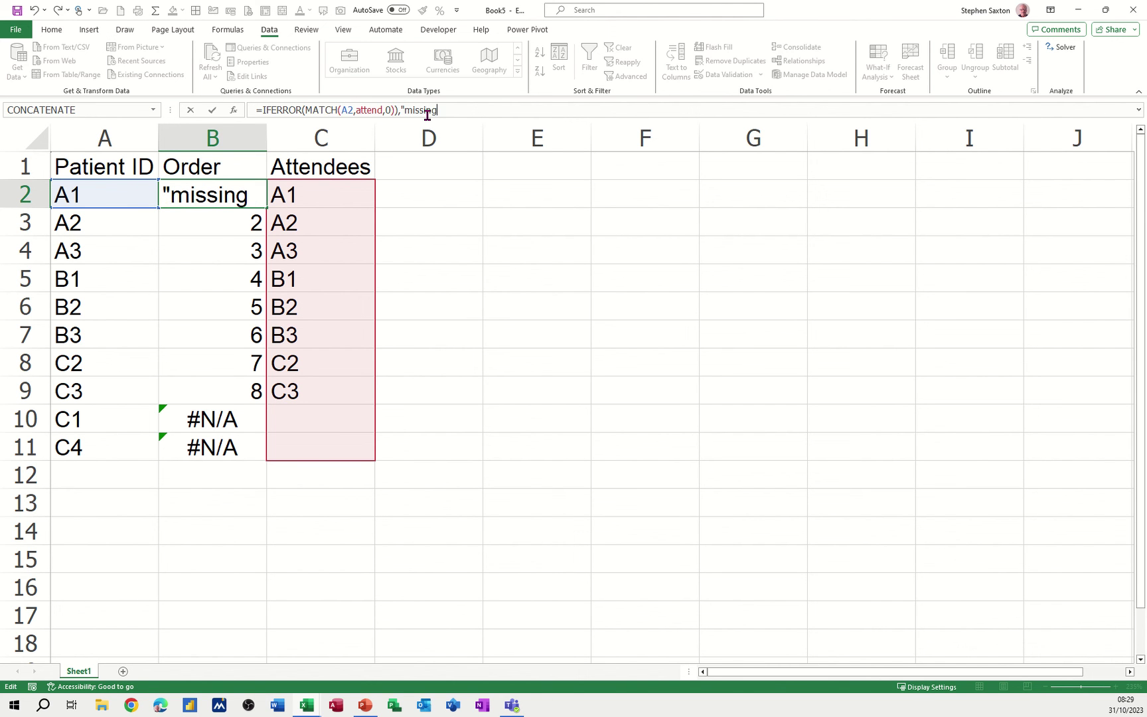
type("\")")
left_click(398, 110)
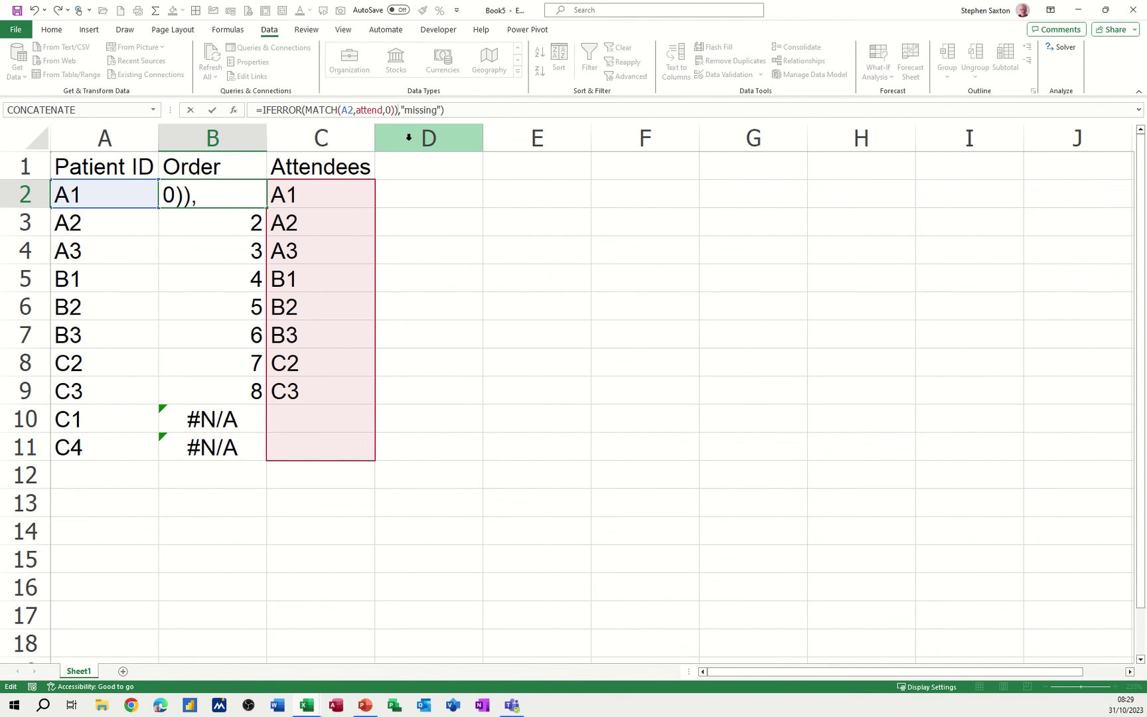
key("BackSpace")
left_click(213, 111)
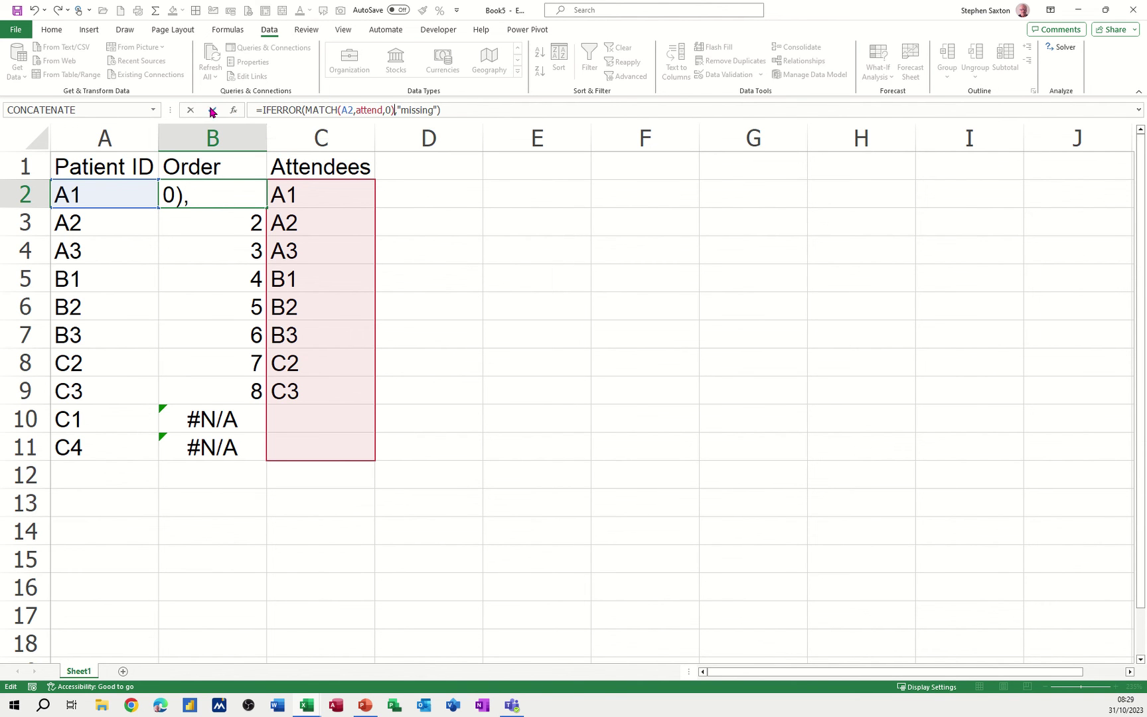
Fill the IFERROR formula down to B11 and recheck the formula in B2
double_click(265, 208)
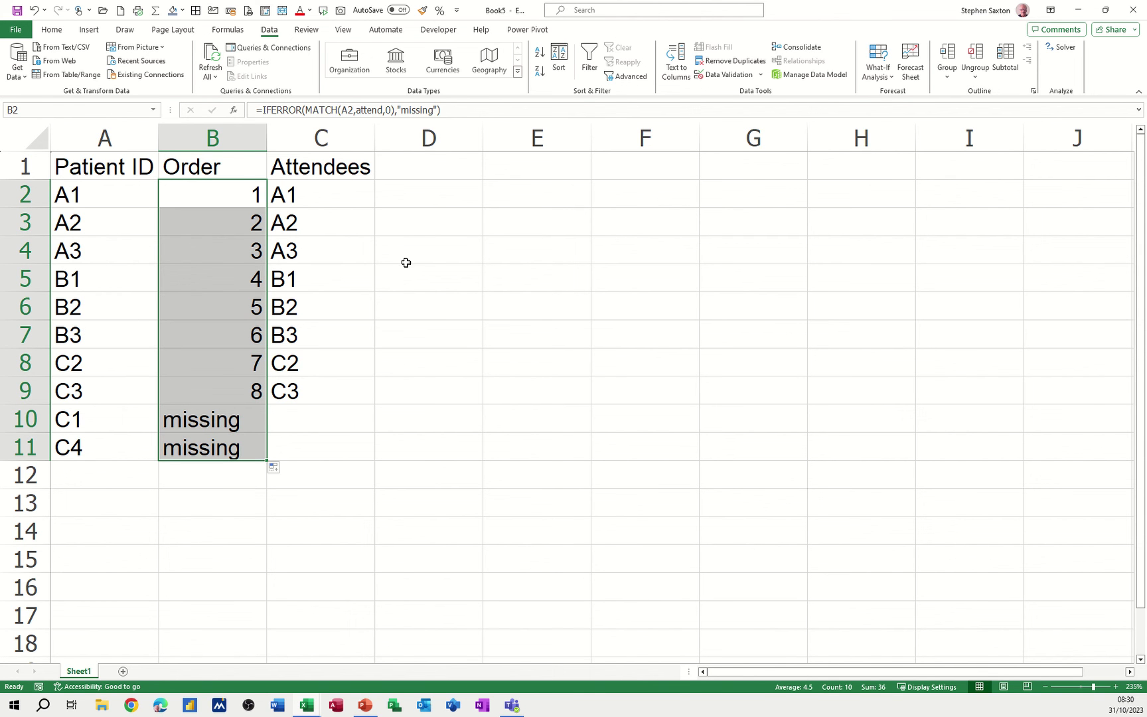
left_click(458, 195)
left_click(212, 137)
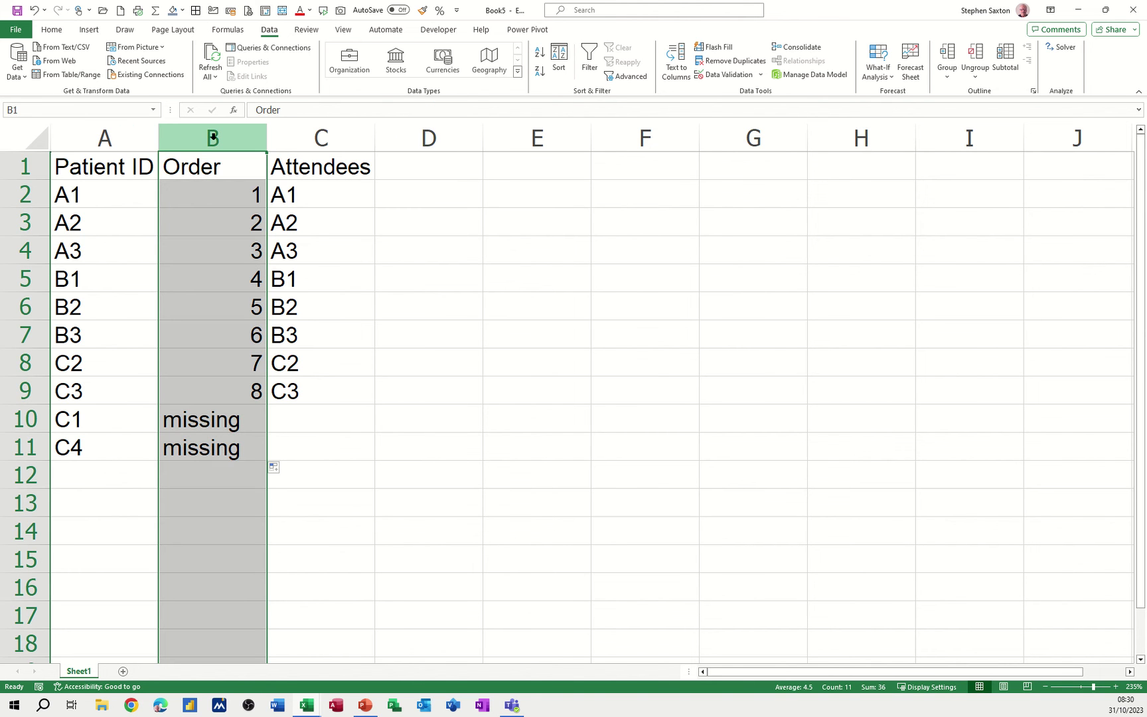
left_click(210, 193)
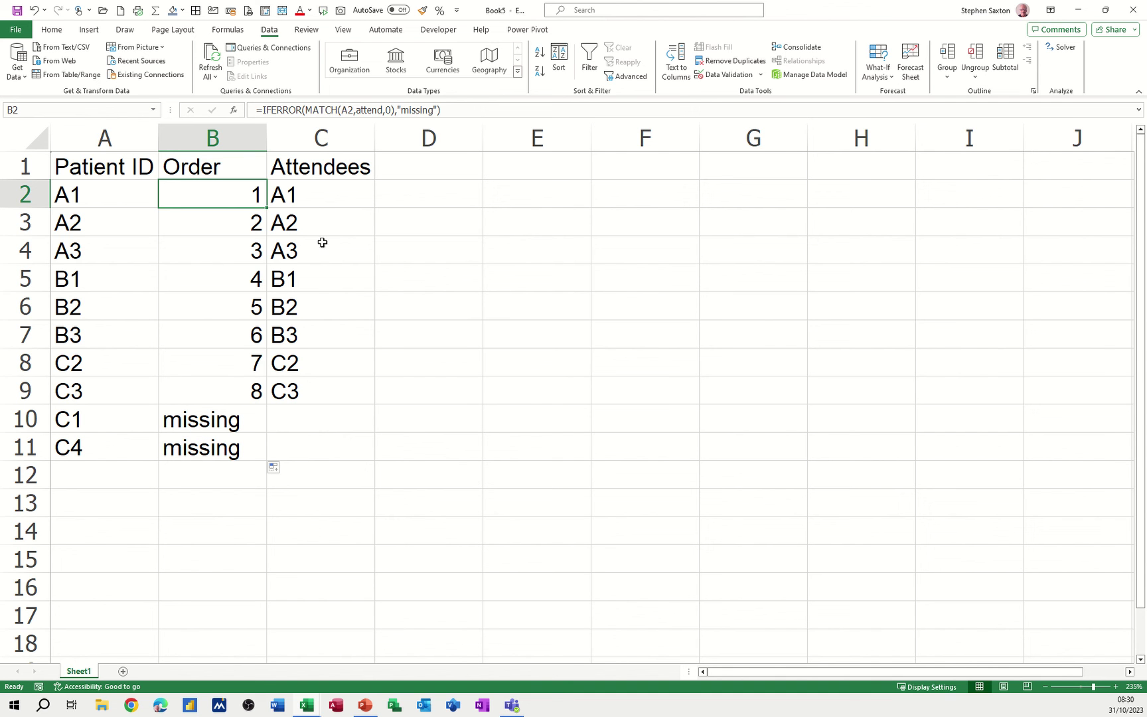
Compare attendee names C2:C9 against the sorted Patient ID and Order table
left_click_drag(324, 190, 329, 391)
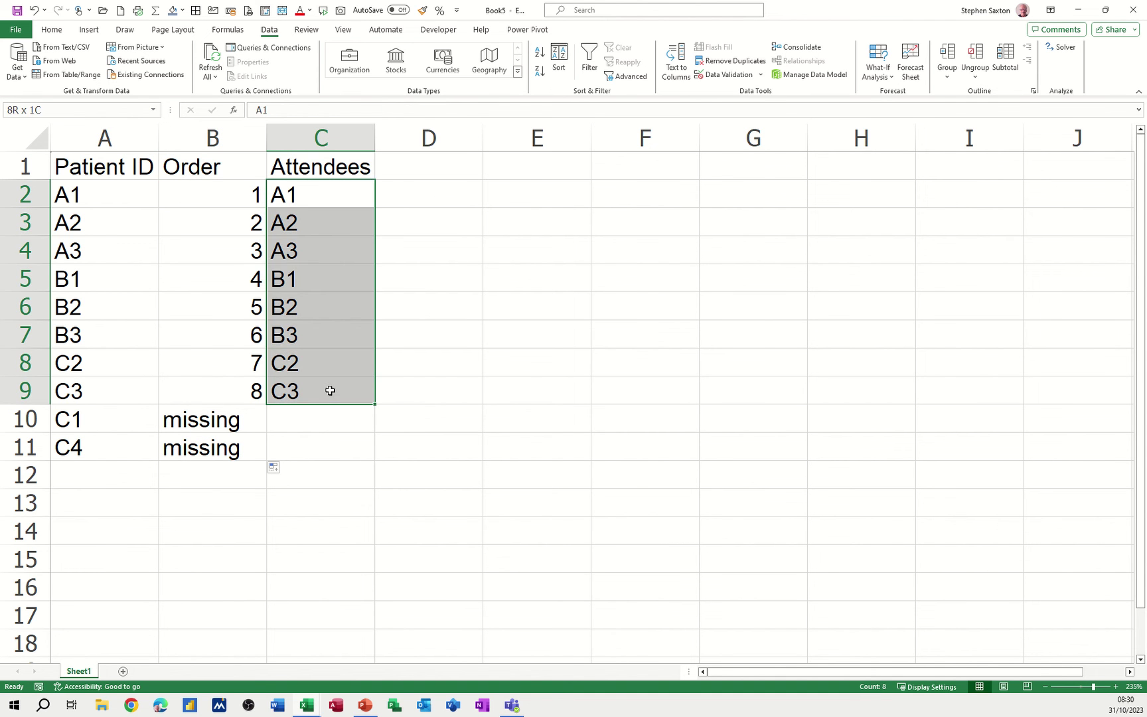
left_click(330, 391)
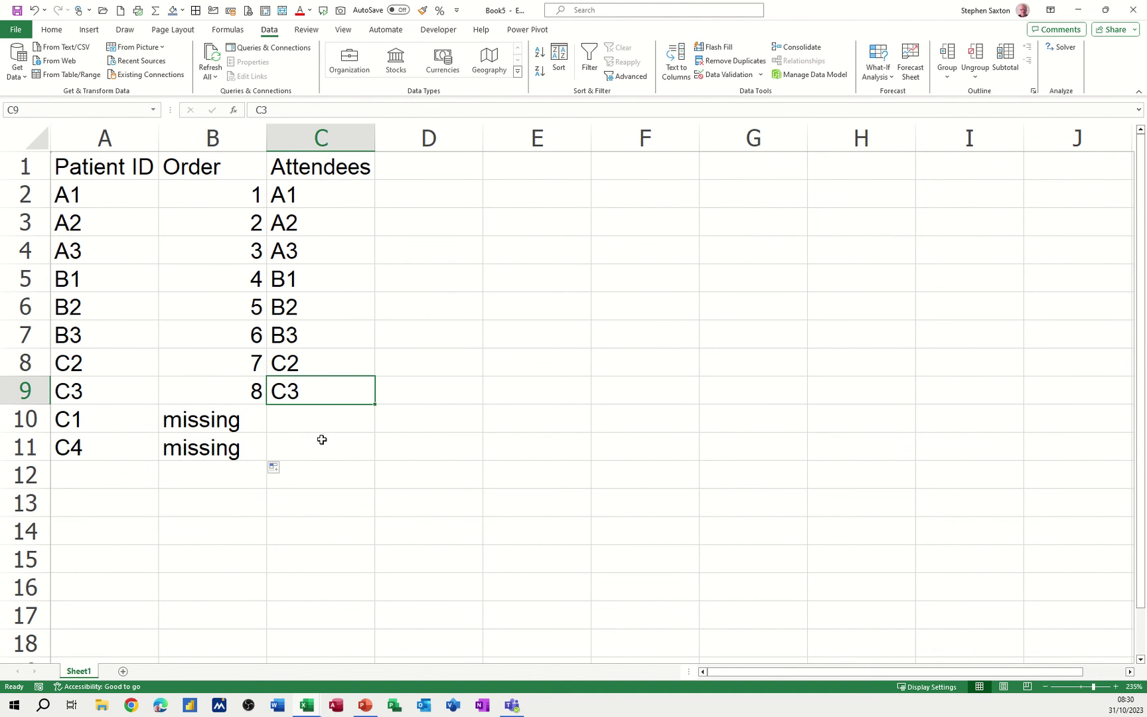
left_click_drag(83, 166, 215, 435)
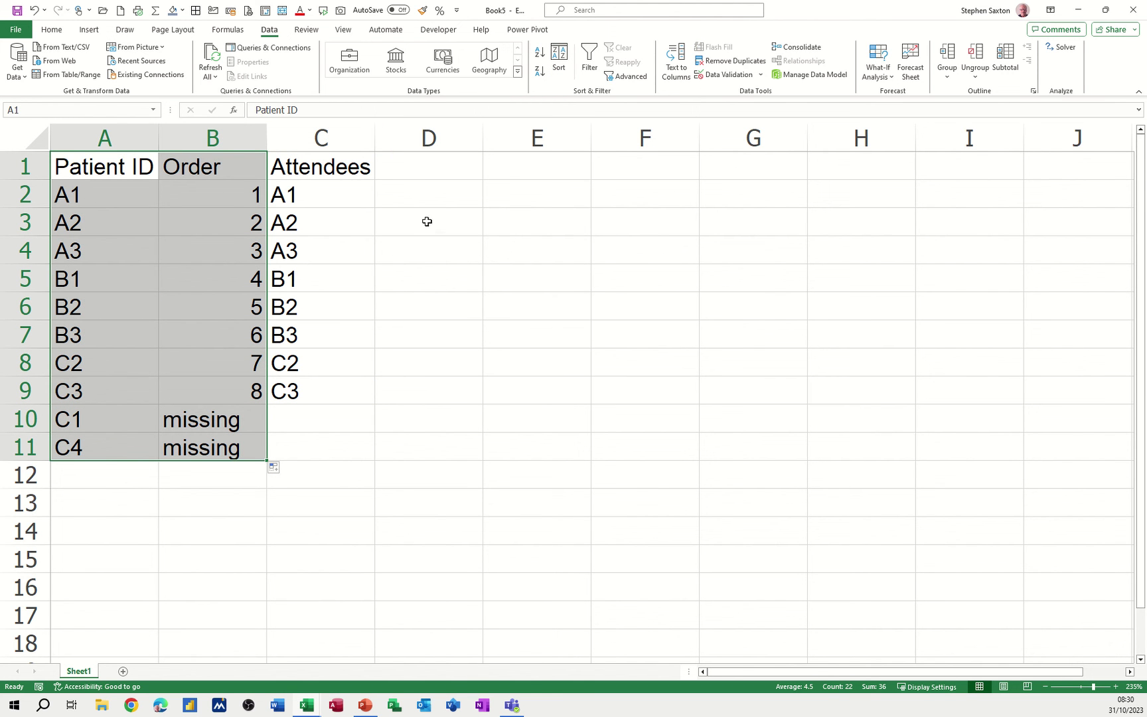
left_click(413, 203)
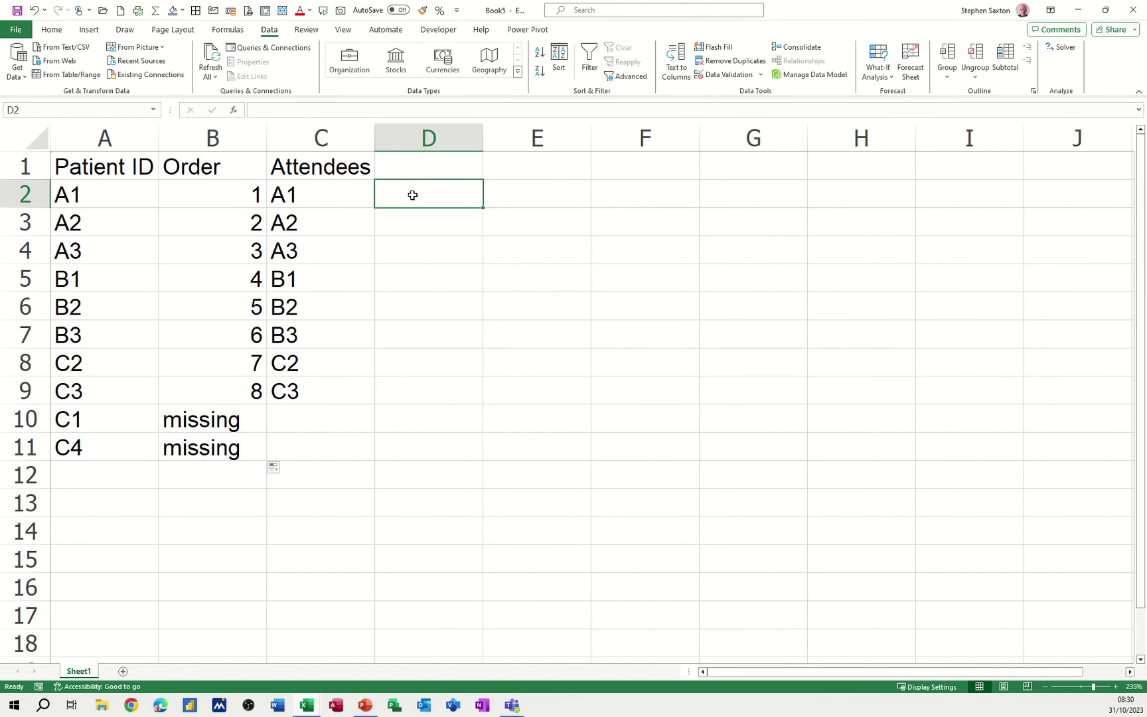